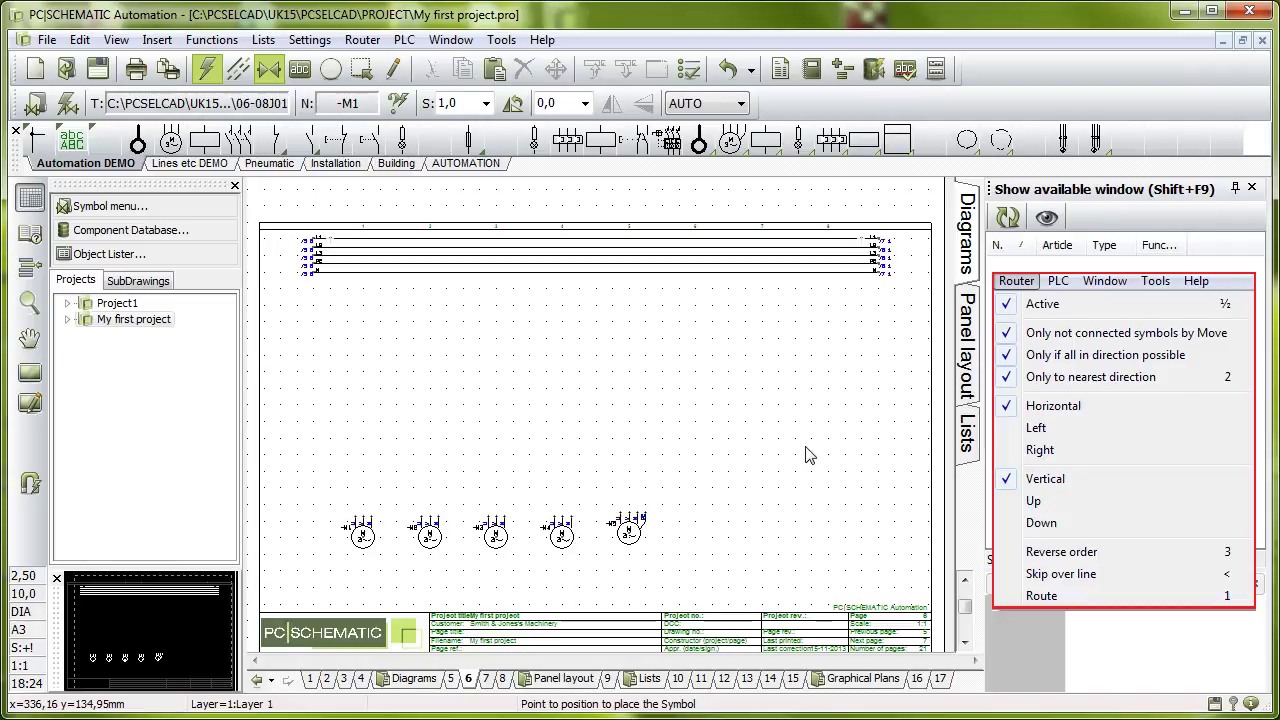
Open the Router menu to reach the automatic routing options
click(362, 44)
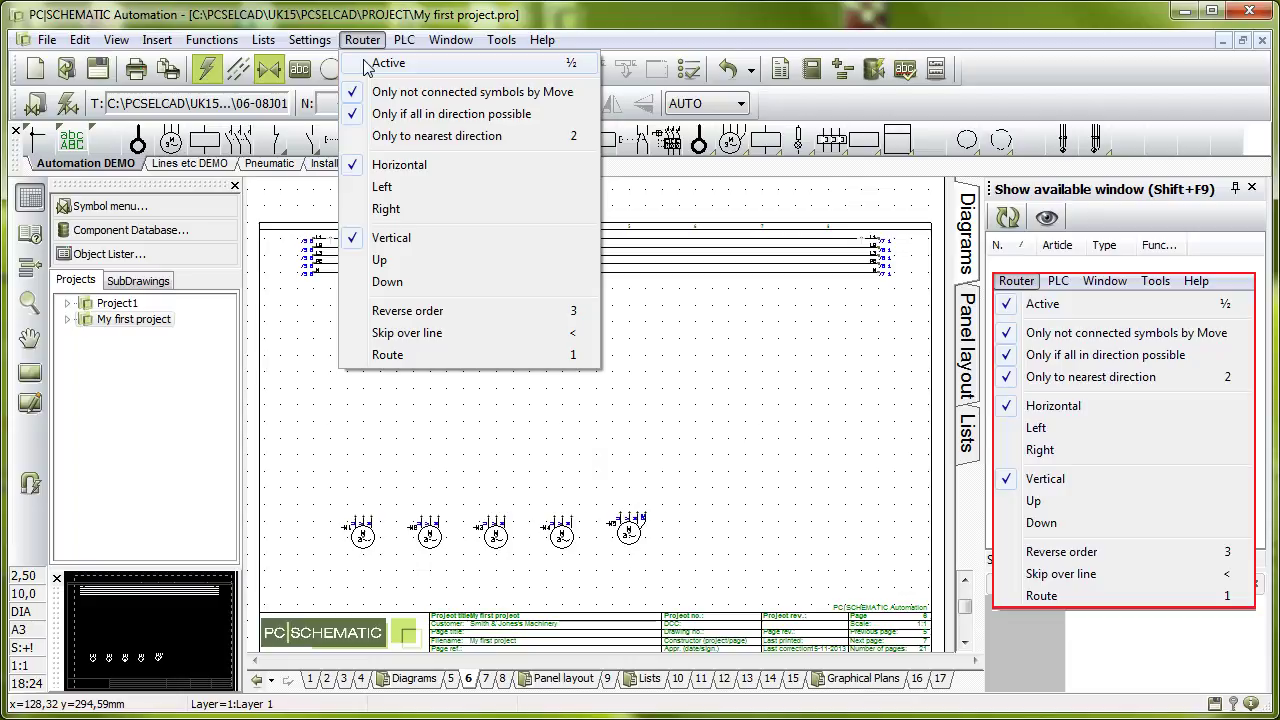
Activate the router, then move and re-place motor -M1 so it gets wired to the three supply lines
click(366, 64)
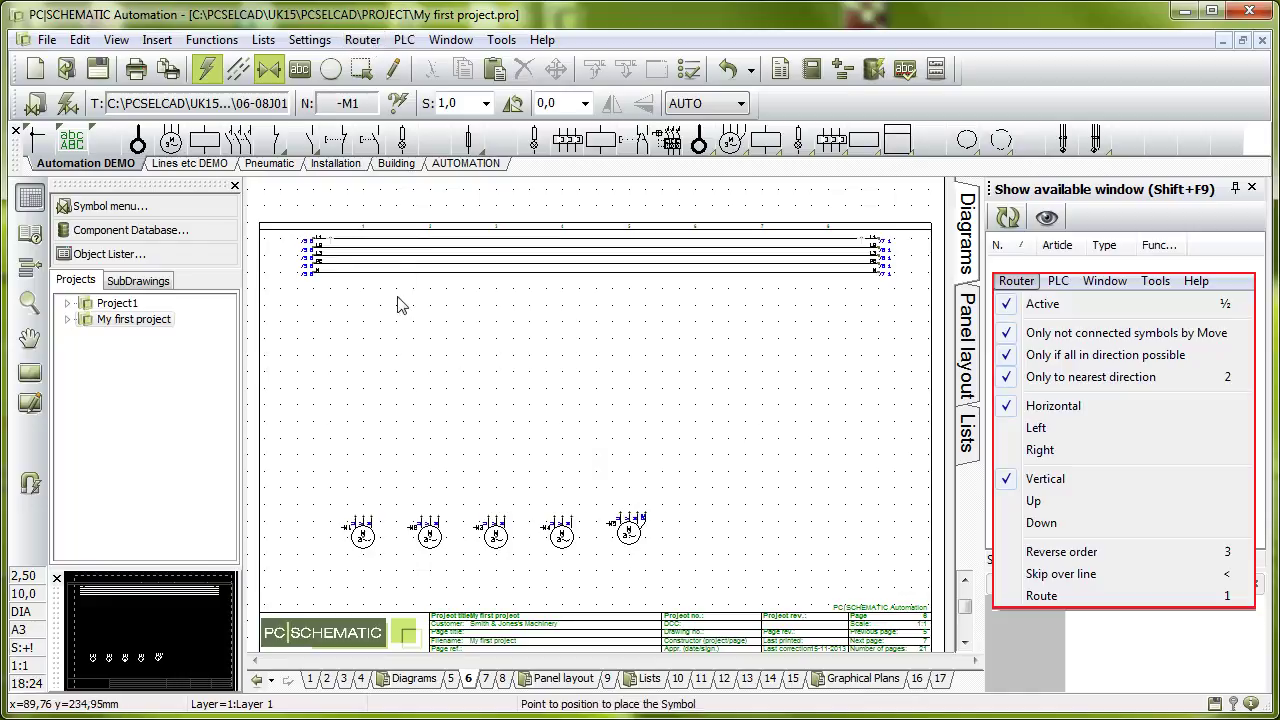
click(362, 535)
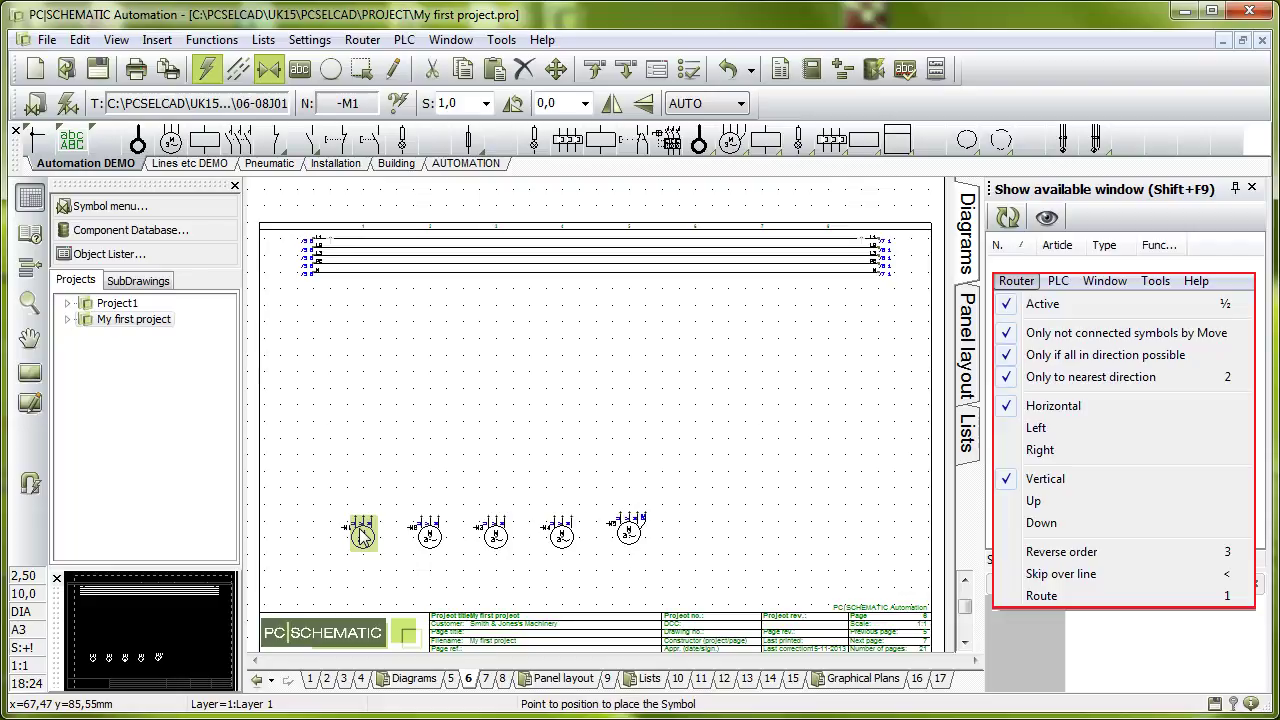
key(1)
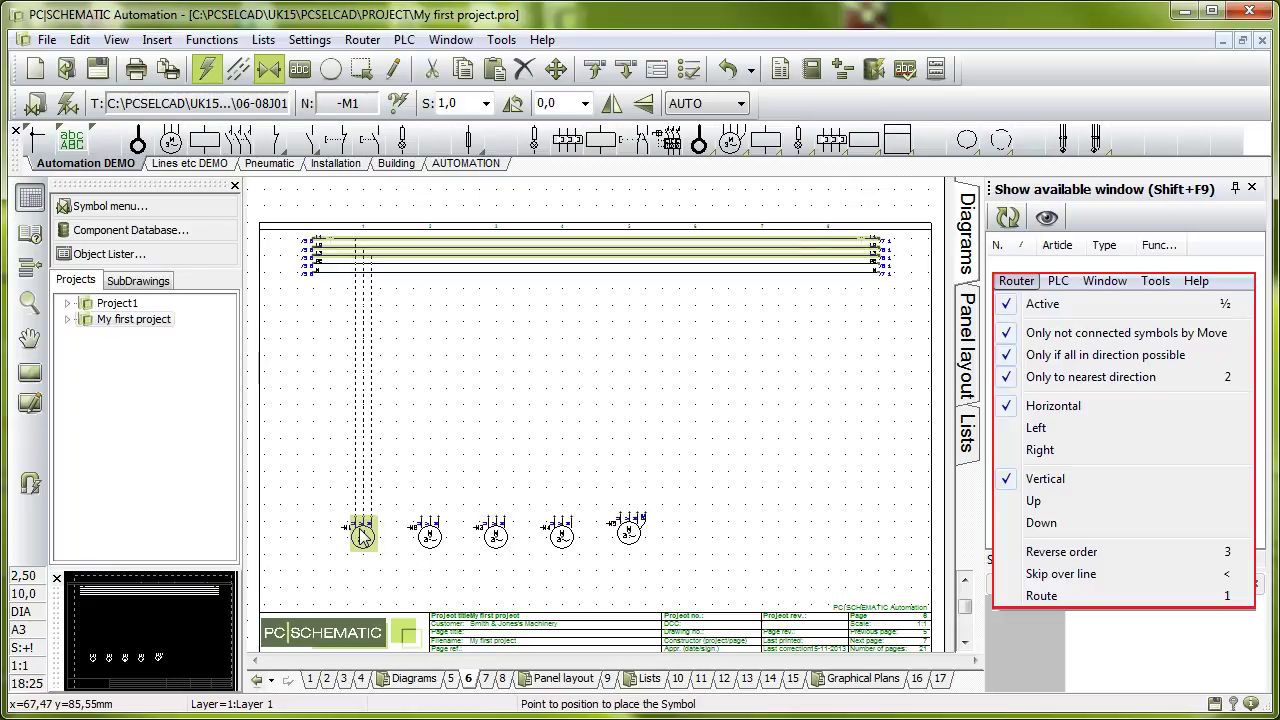
click(362, 537)
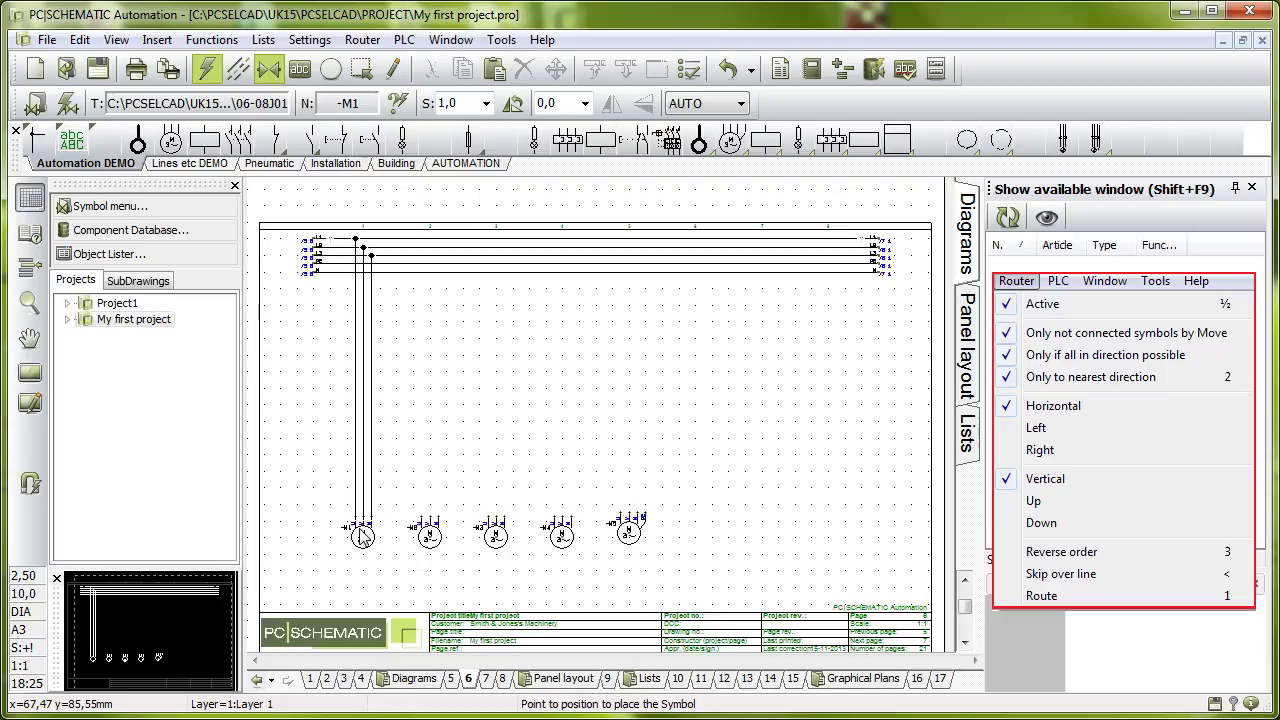
Re-place motors -M2 and -M3 so the router wires each to the supply lines
click(431, 539)
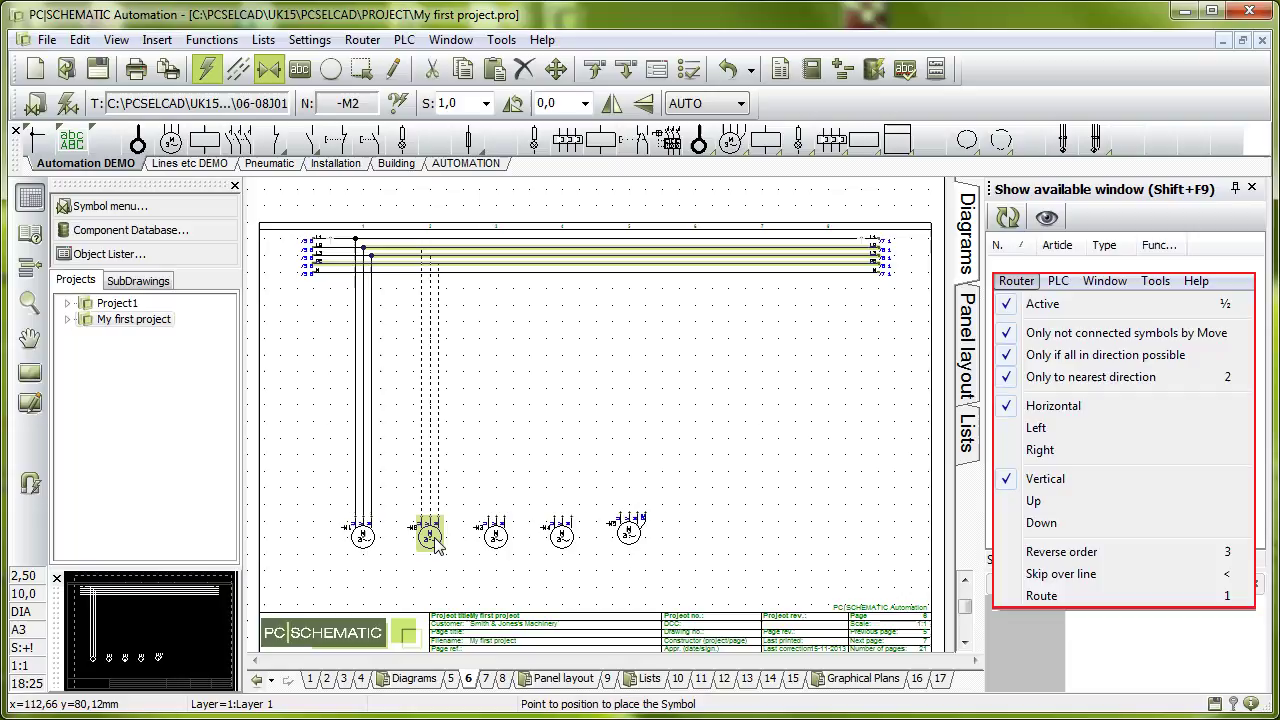
click(434, 538)
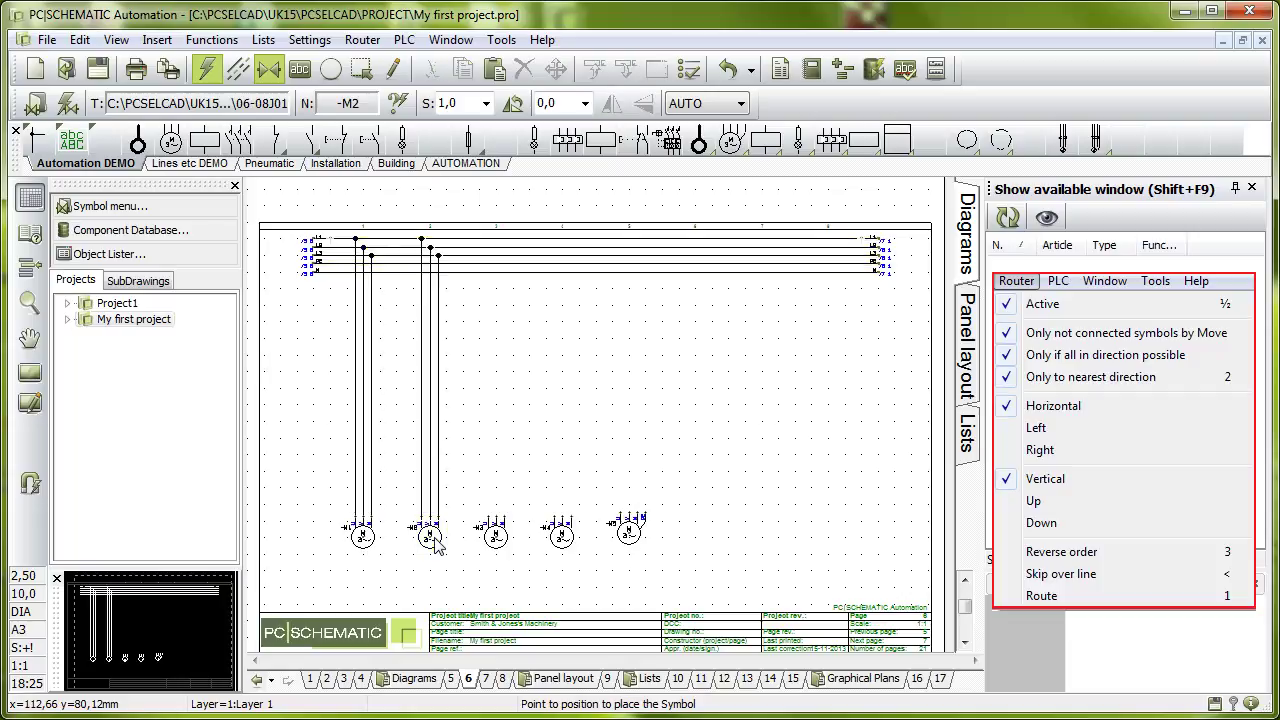
click(503, 530)
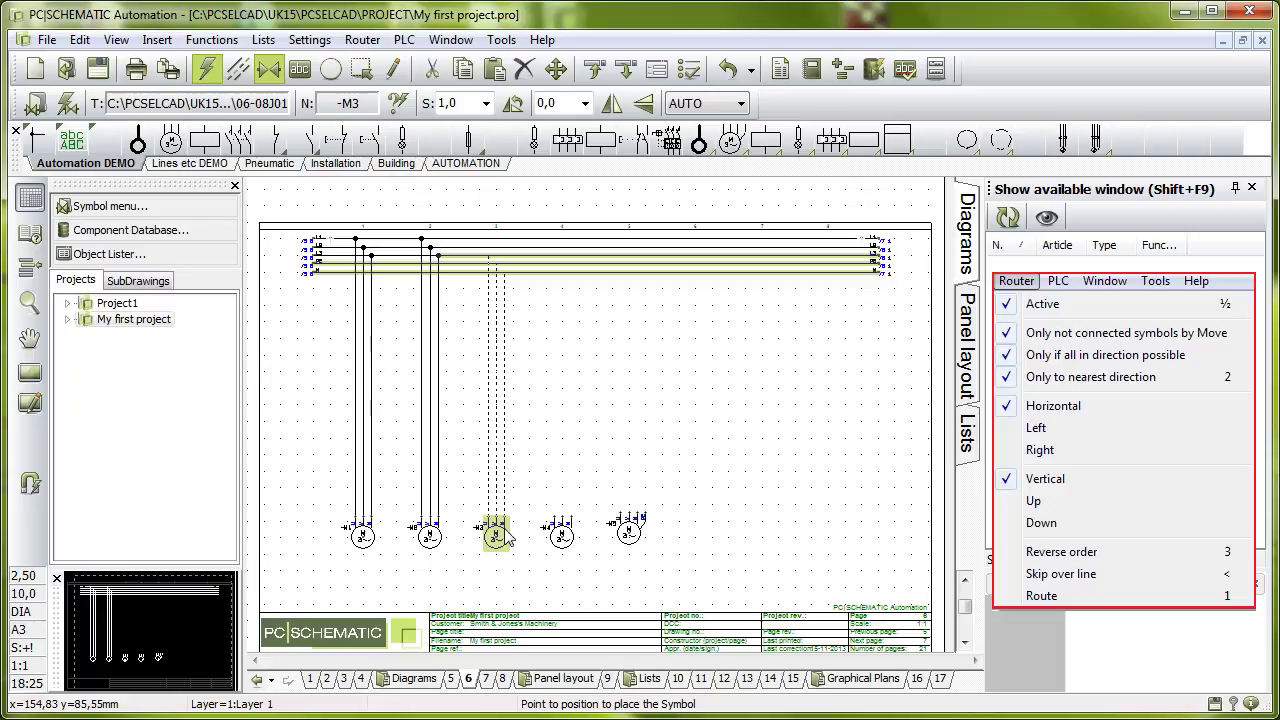
click(505, 537)
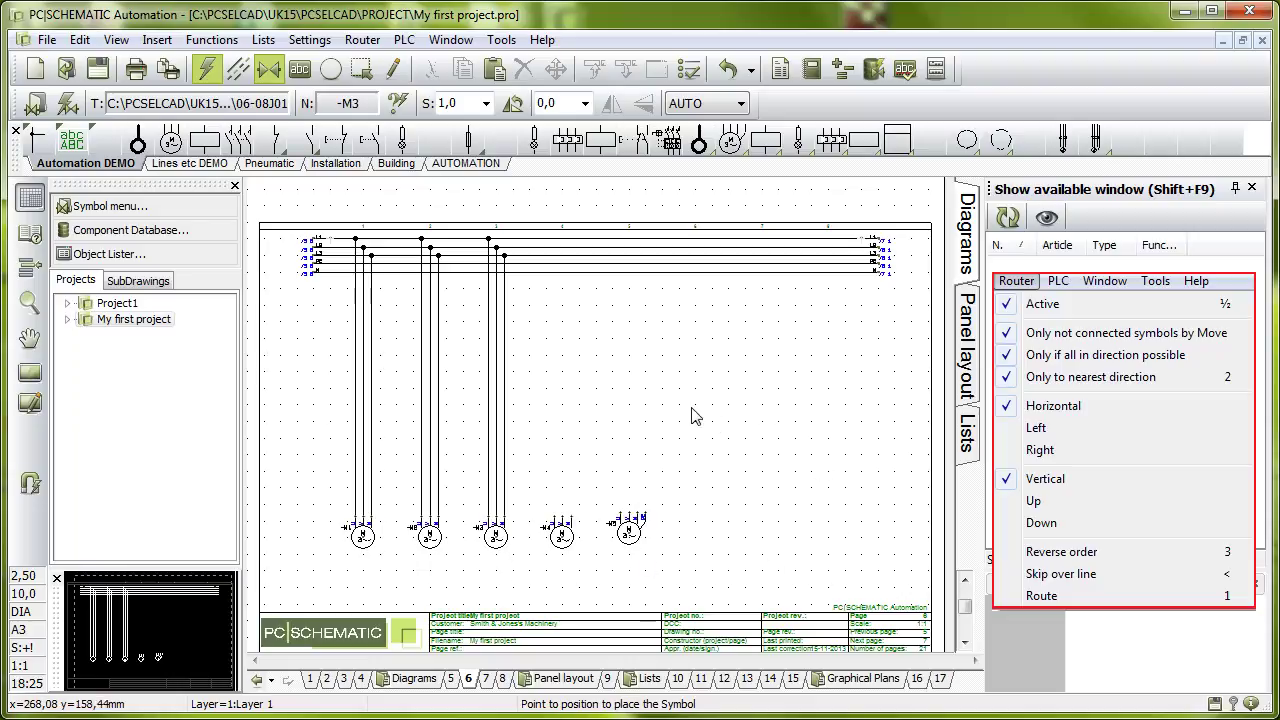
Insert three-phase motors -M6, -M7 and -M8 right of the row, accepting each one's component data
click(174, 139)
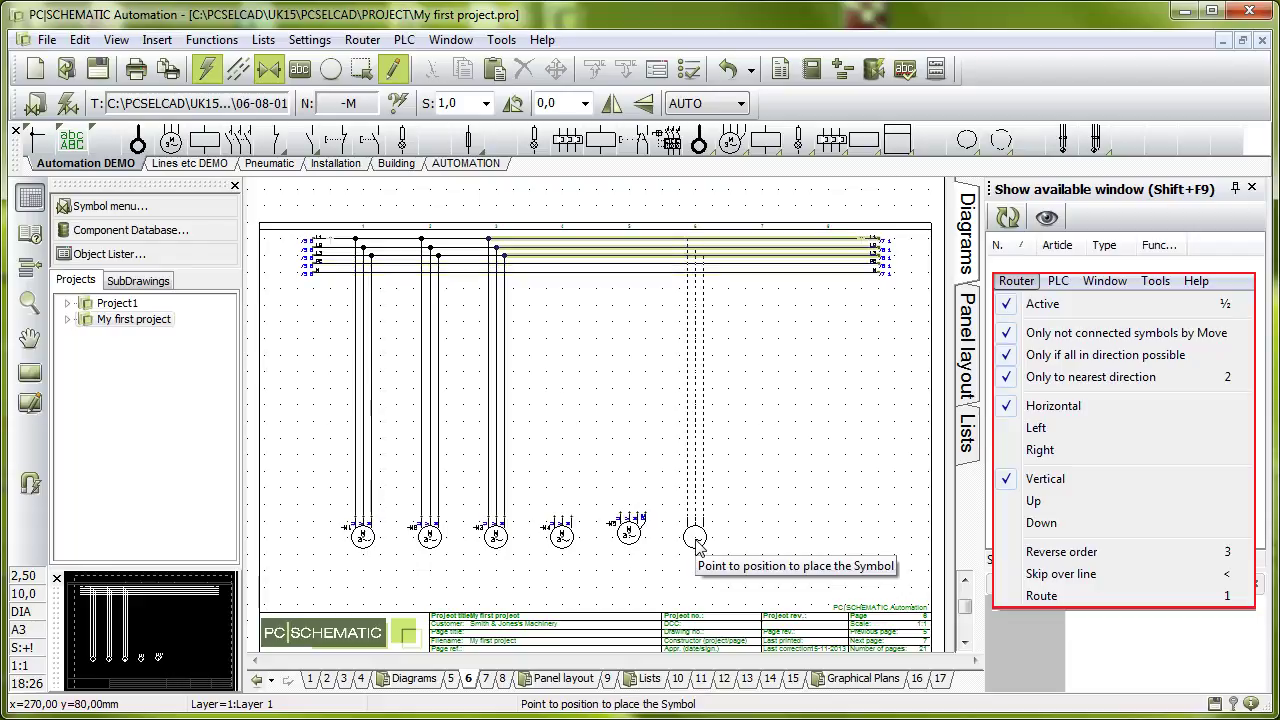
click(696, 541)
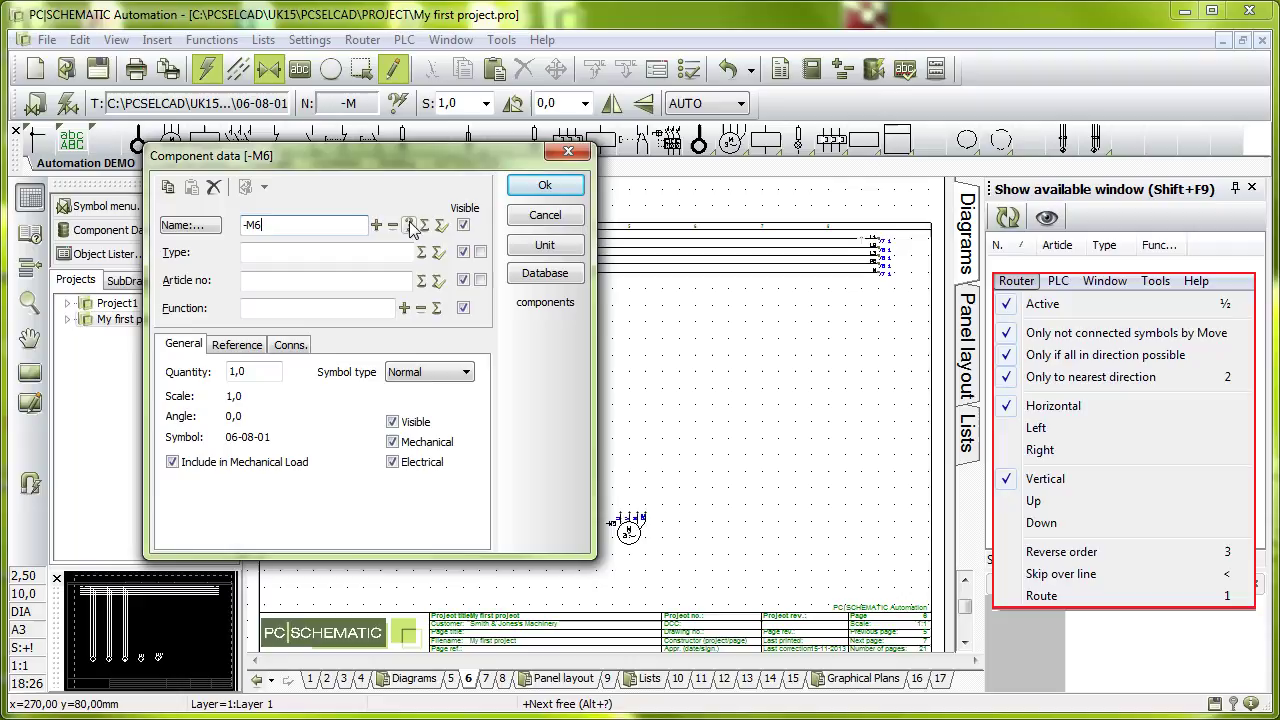
click(545, 185)
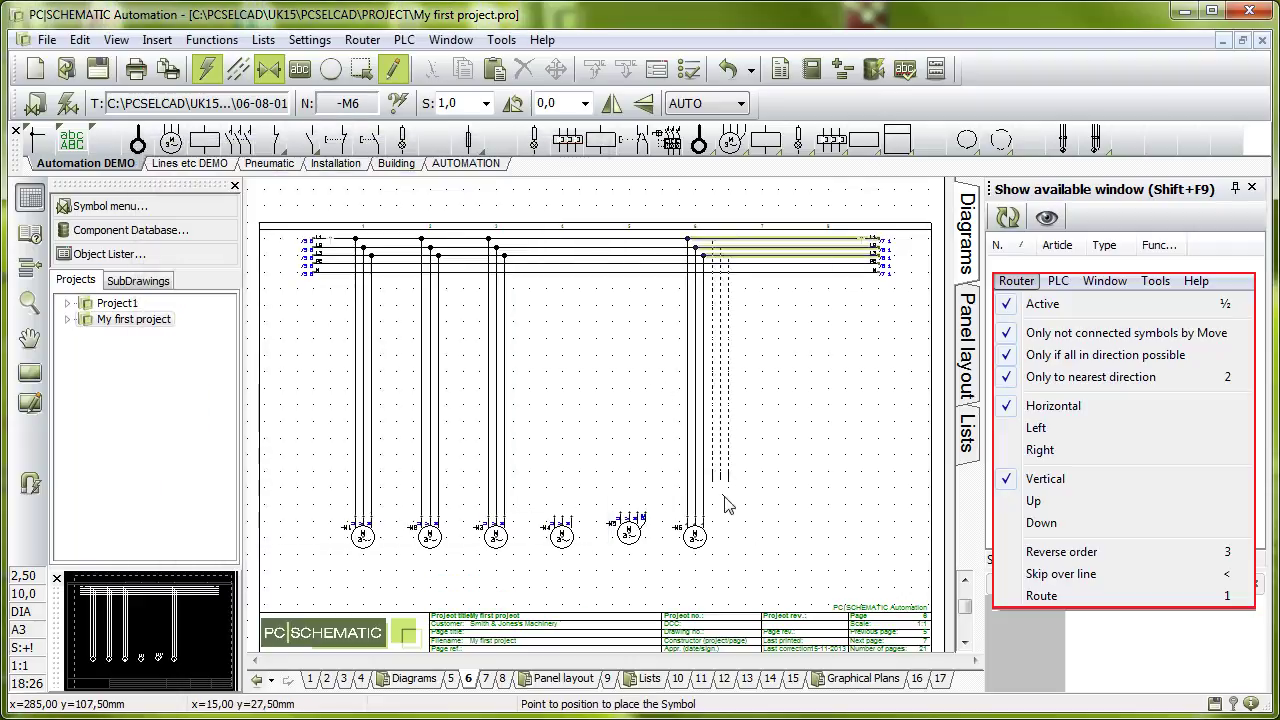
click(766, 506)
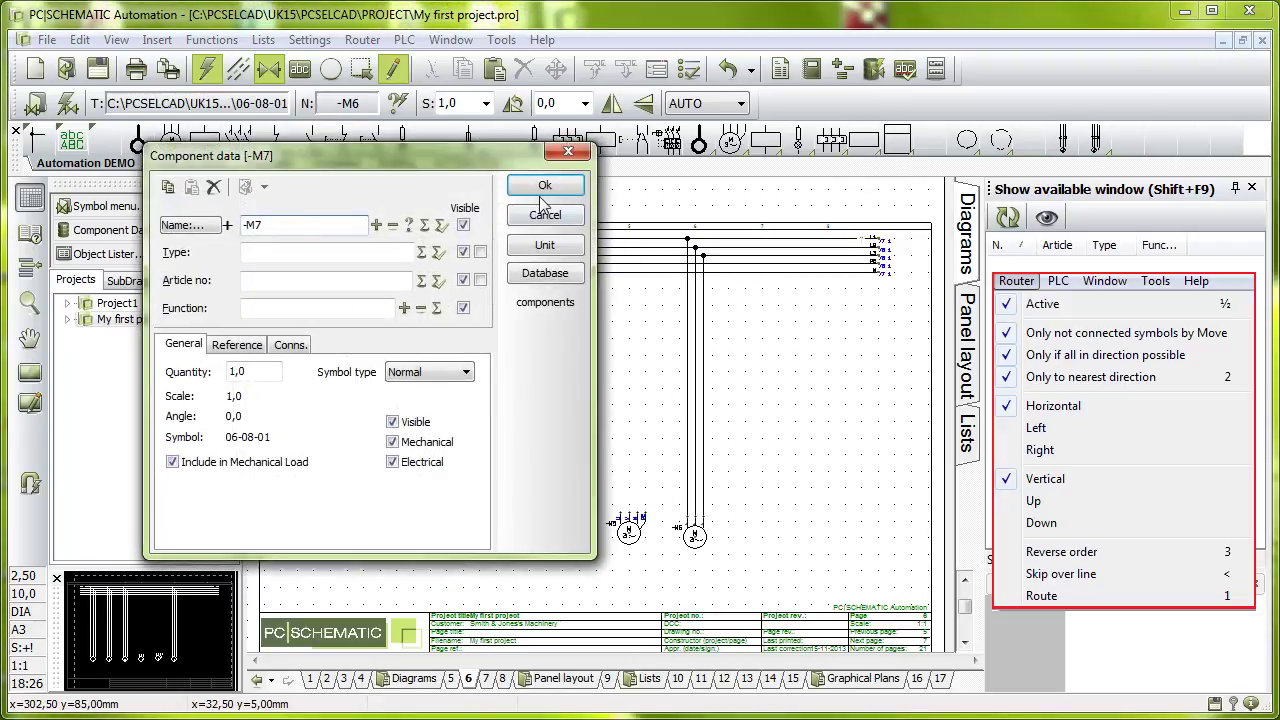
click(545, 185)
click(790, 480)
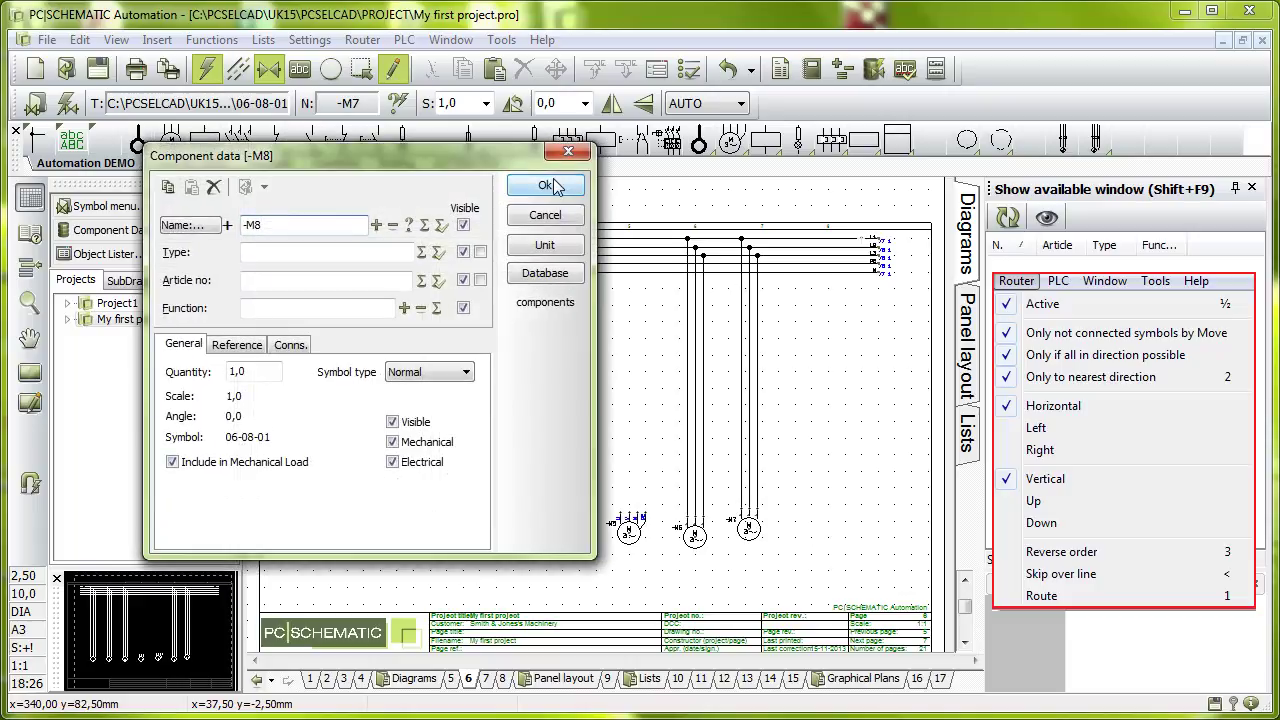
click(552, 186)
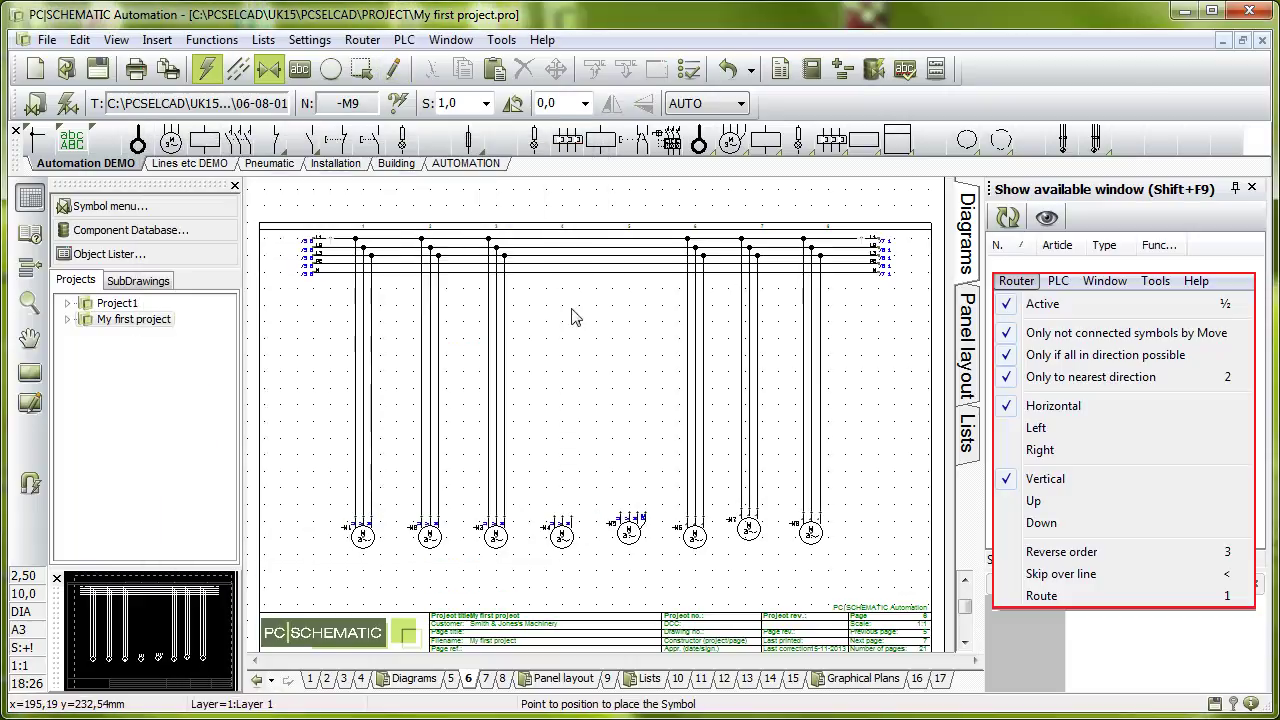
Space all eight motors evenly with an X distance of 40, starting from -M1
drag(849, 566, 285, 489)
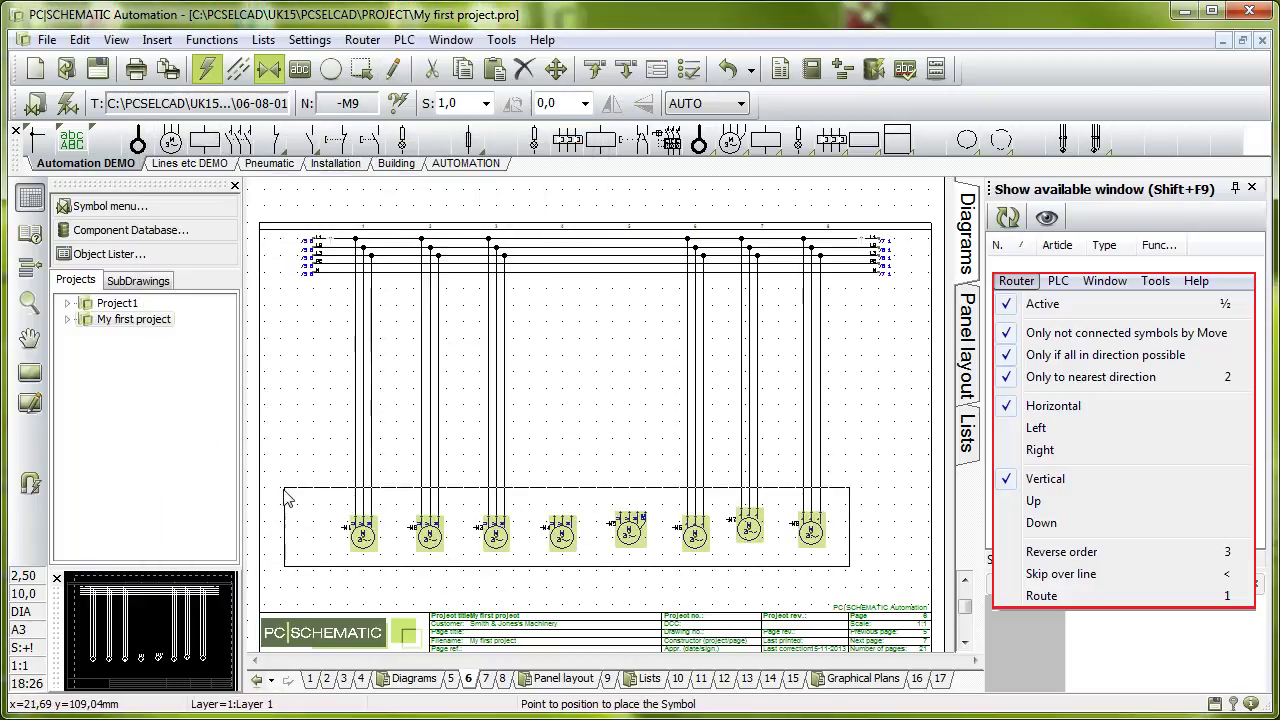
right_click(310, 503)
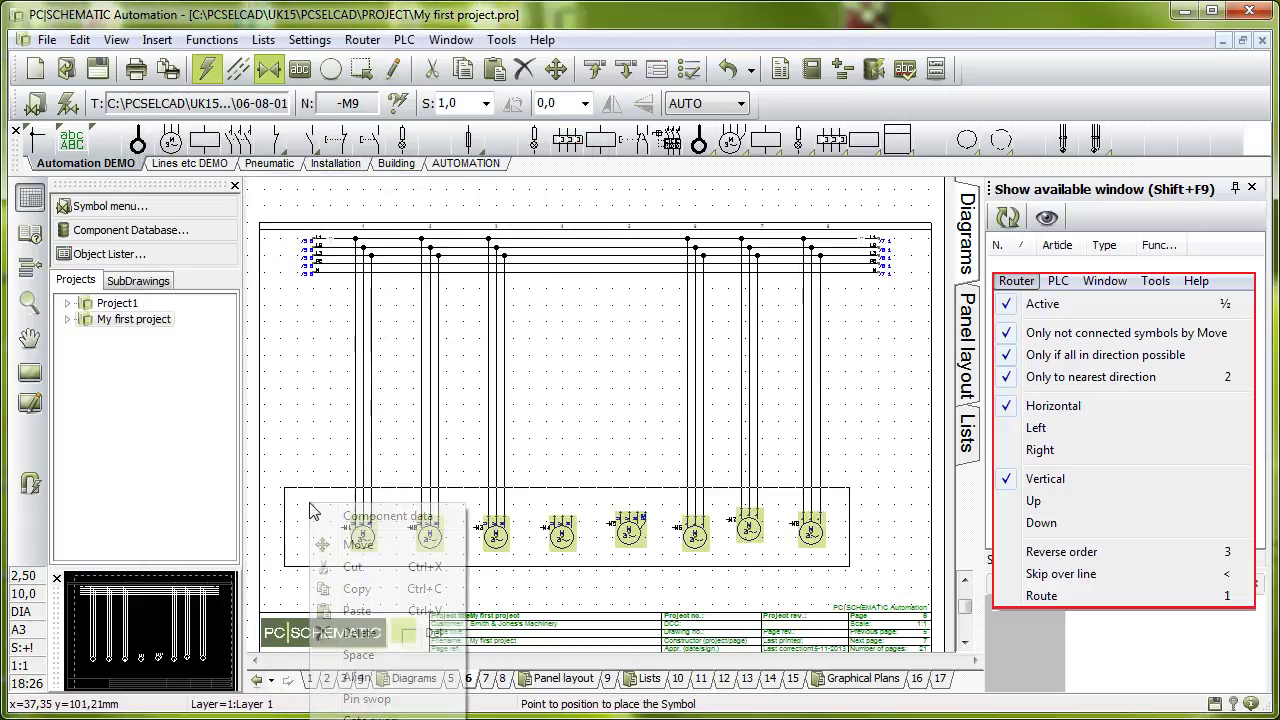
click(368, 654)
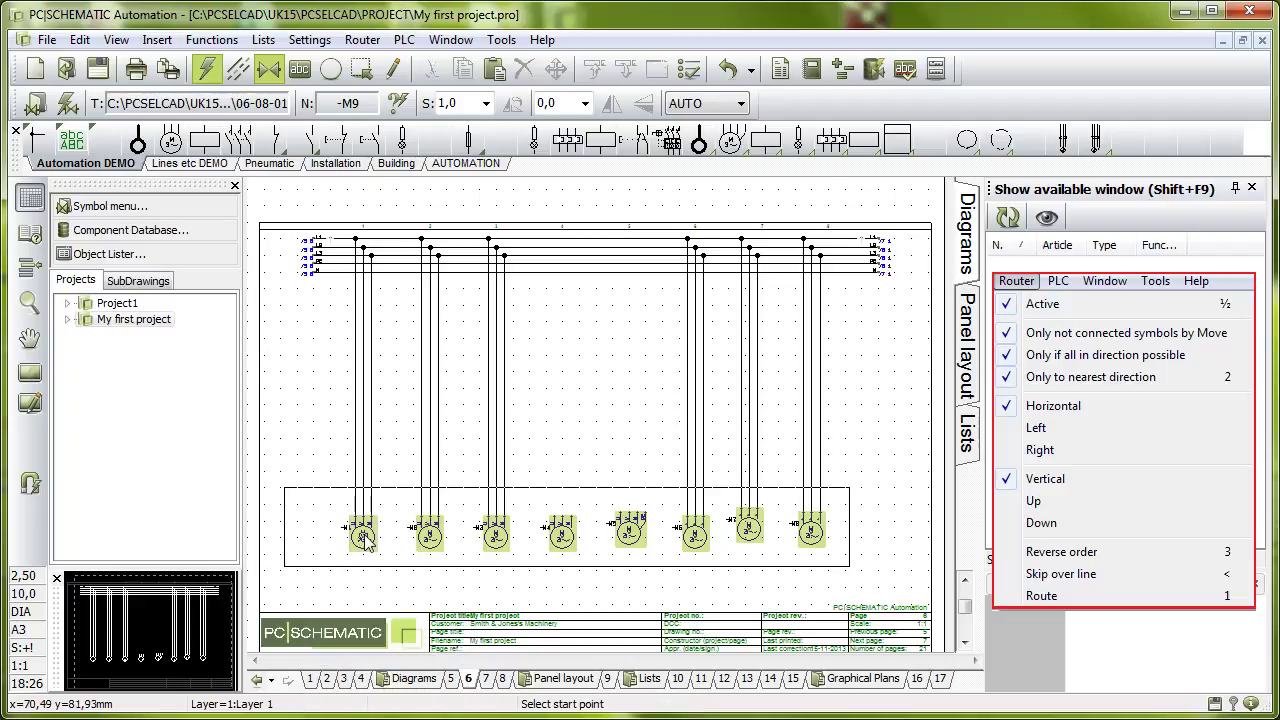
click(363, 540)
text(40)
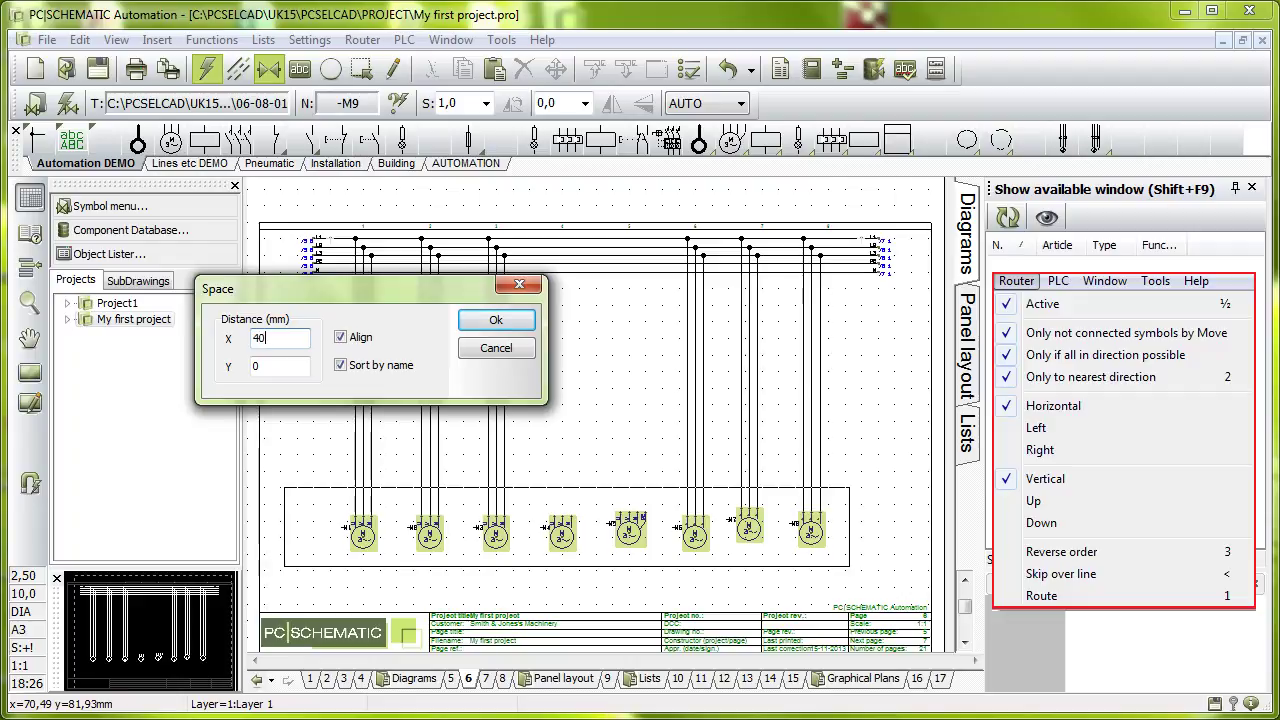
key(Return)
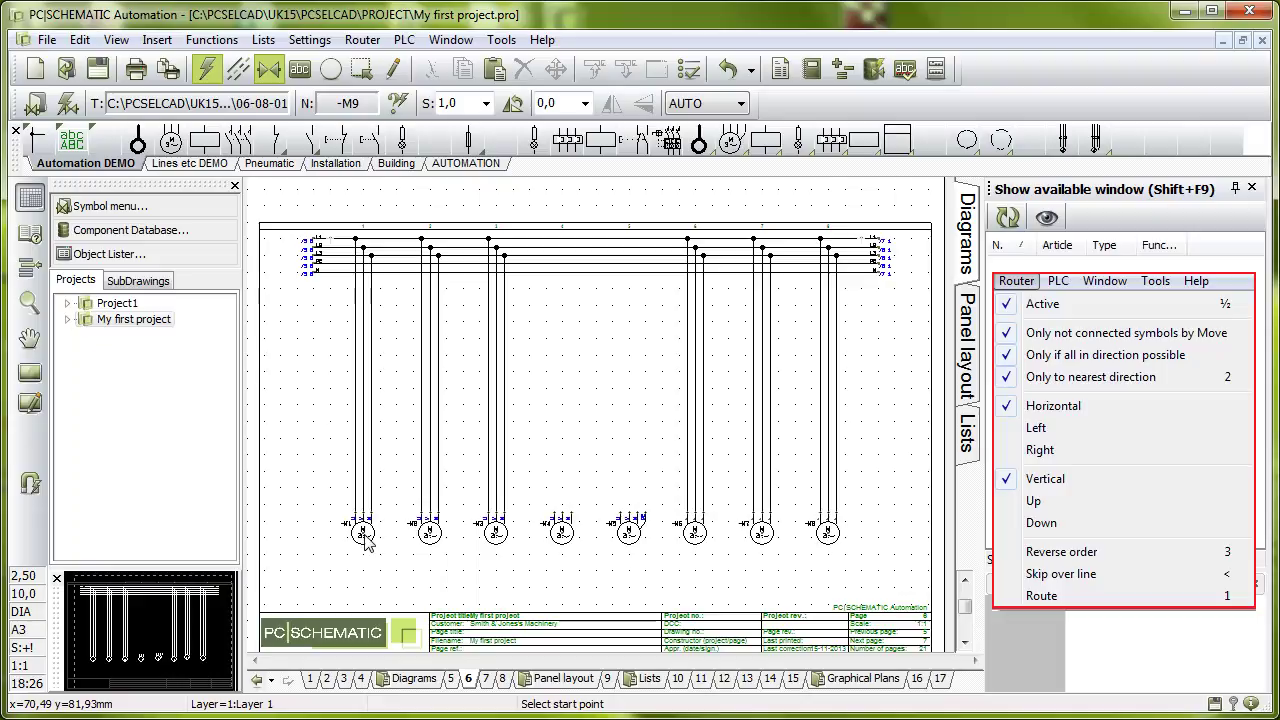
On page 7, insert lamps -P1 and -P2 between the two supply lines
click(489, 682)
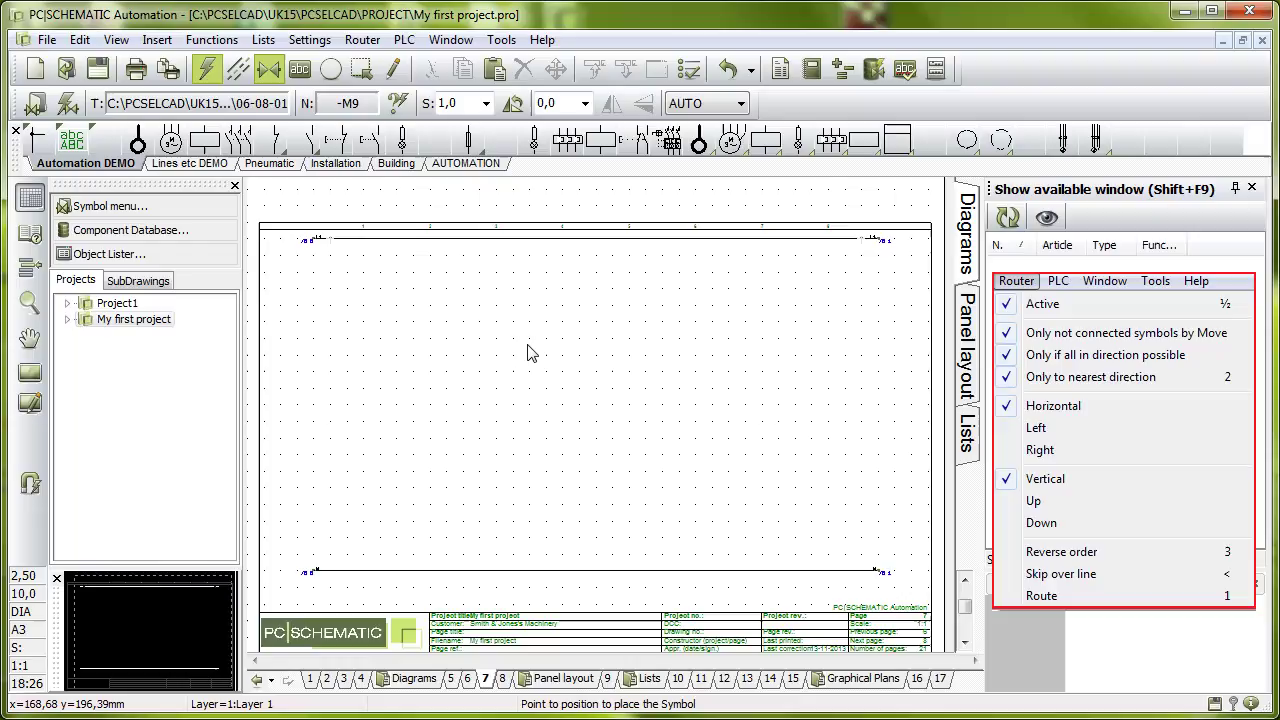
click(401, 140)
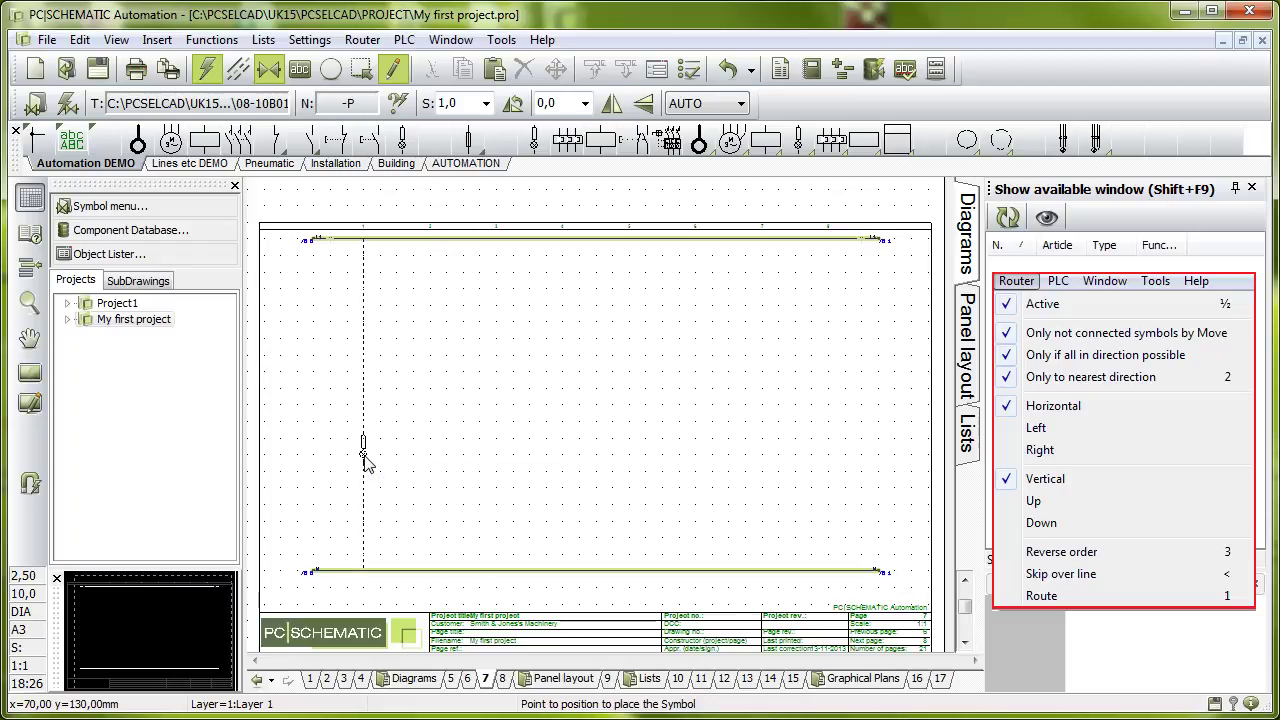
click(365, 457)
text(1)
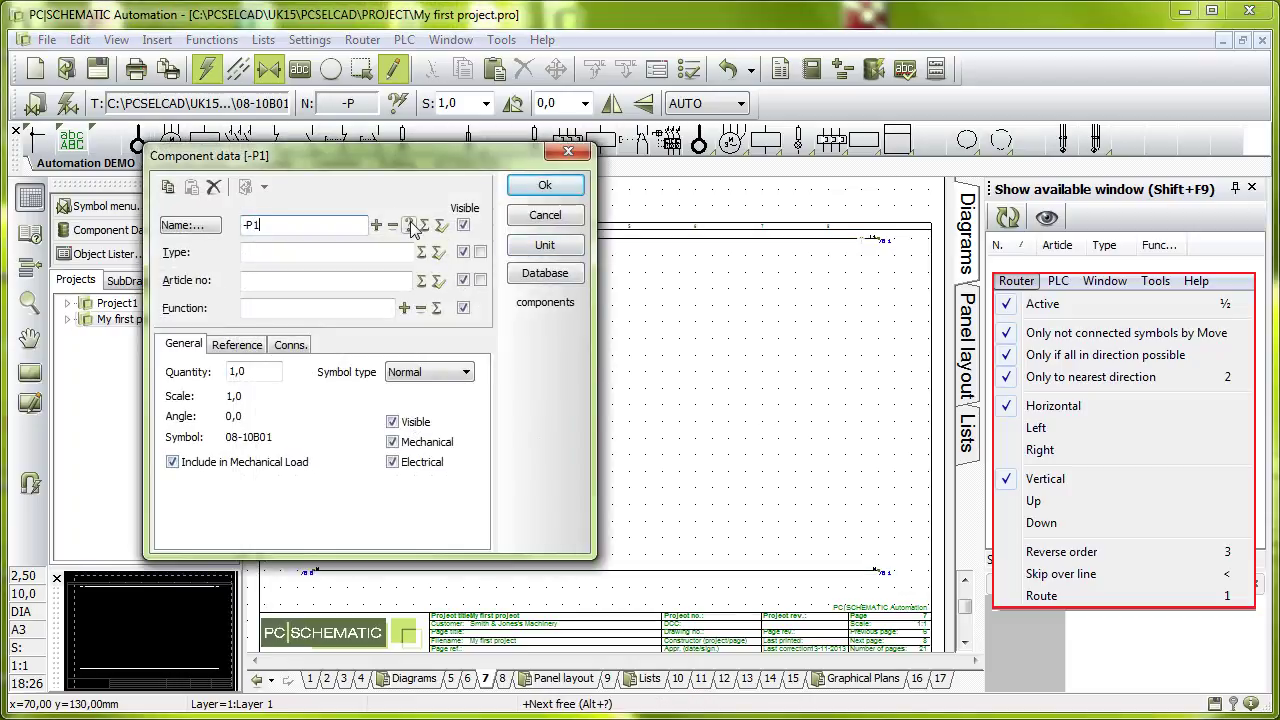
click(512, 192)
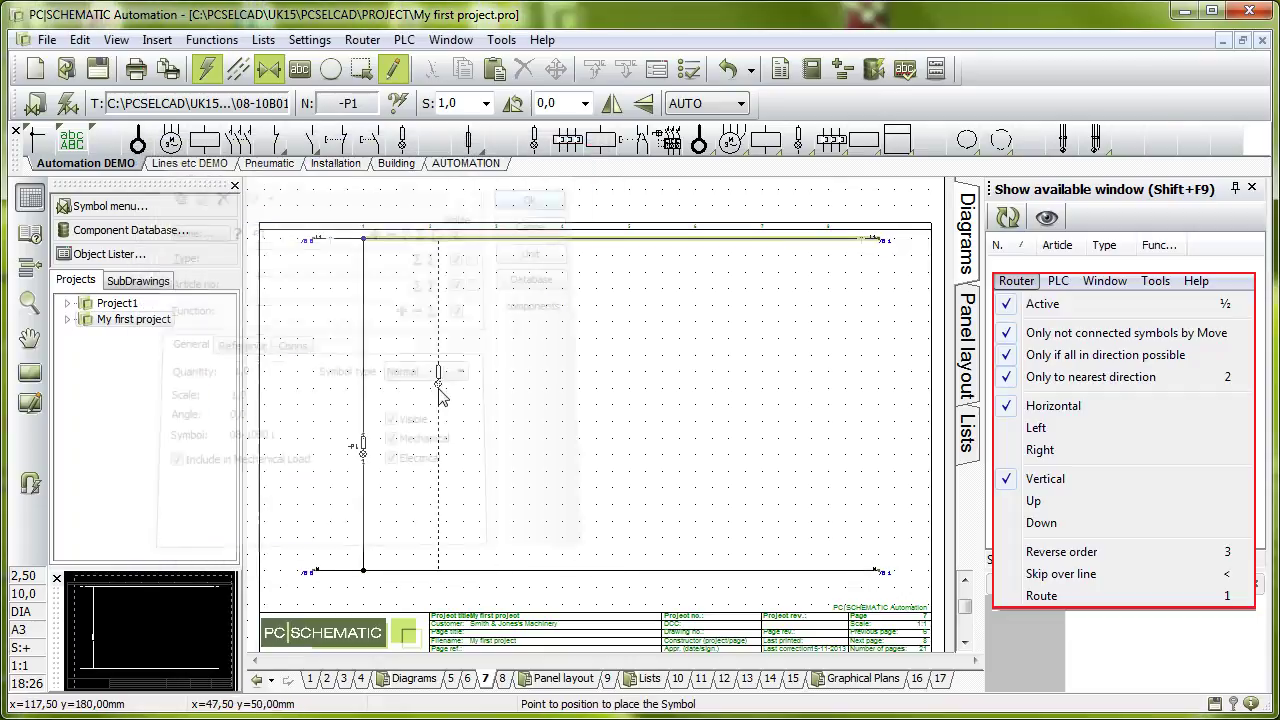
click(437, 440)
Place lamp -P3 on the supply lines and accept its component data
click(530, 192)
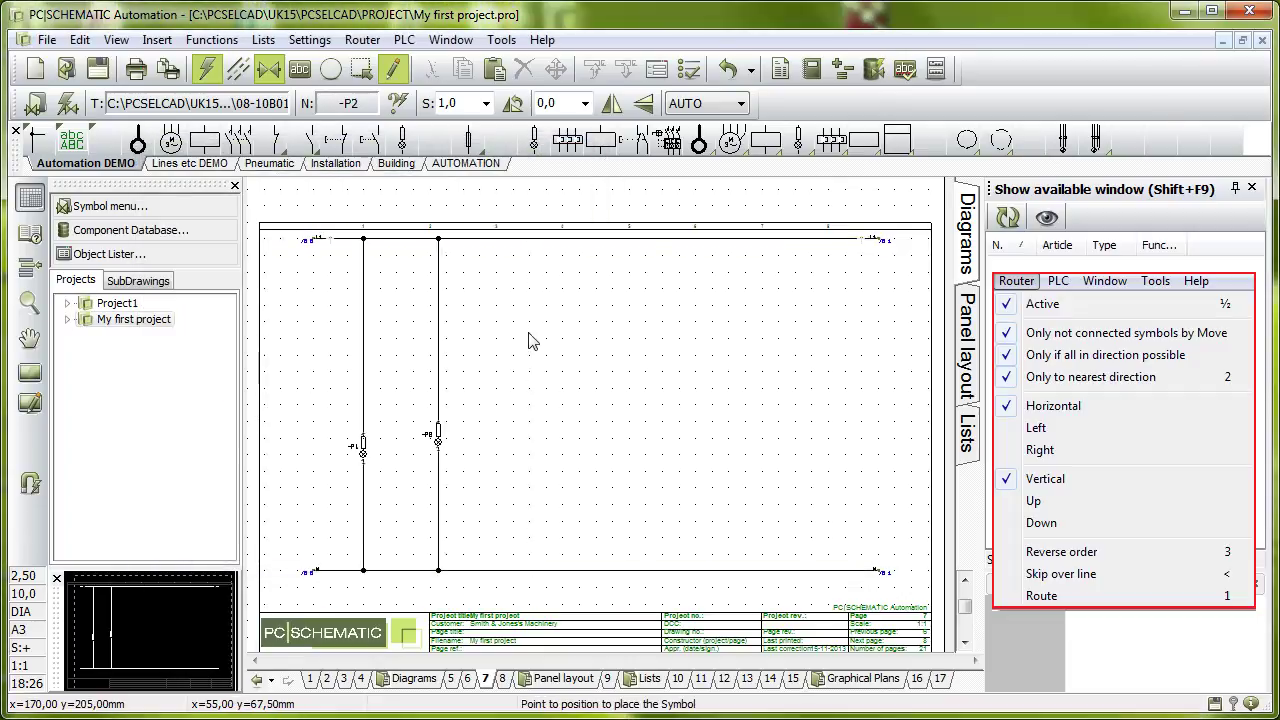
click(530, 330)
key(Return)
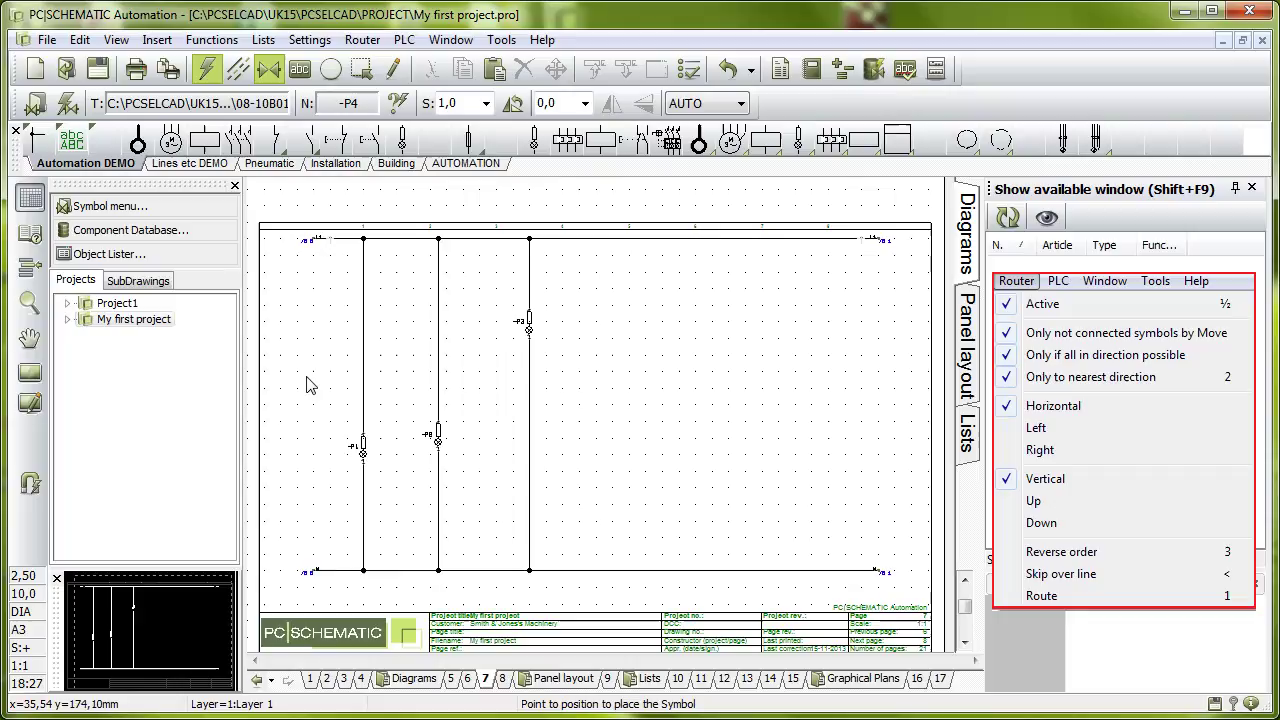
Space lamps -P1, -P2 and -P3 evenly 40 apart, starting from -P1
drag(327, 277, 567, 504)
right_click(544, 447)
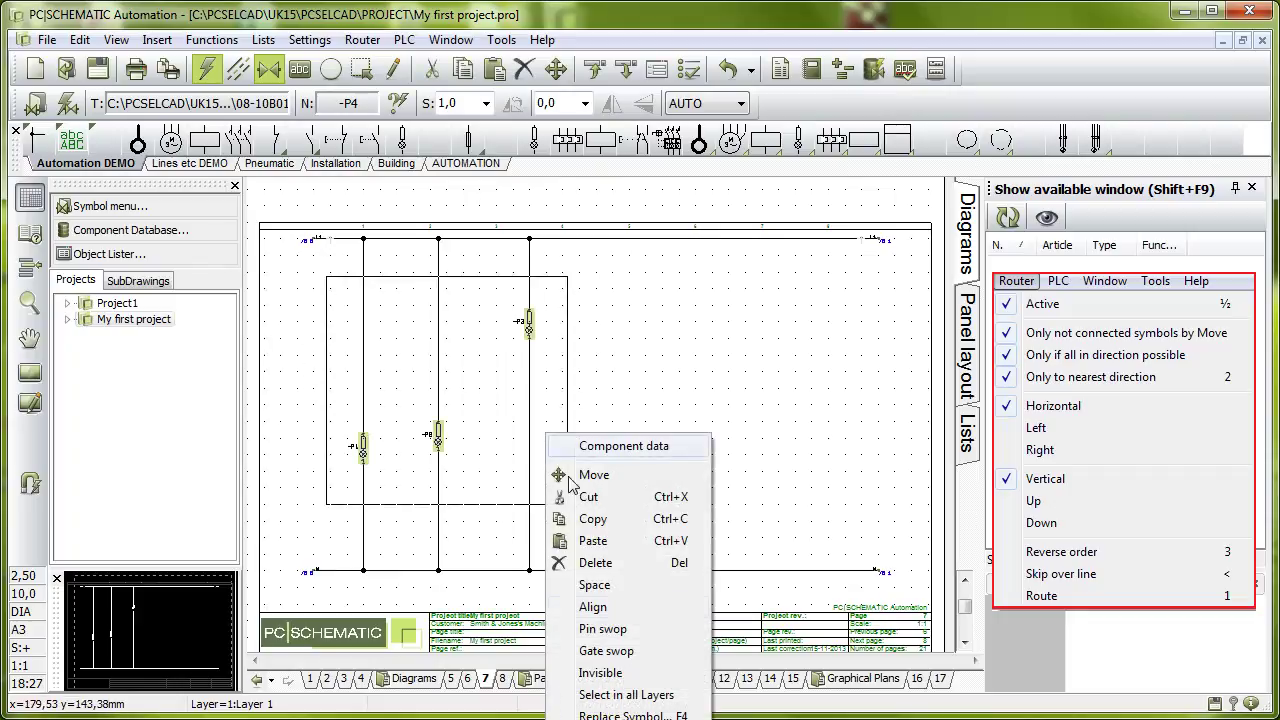
click(588, 583)
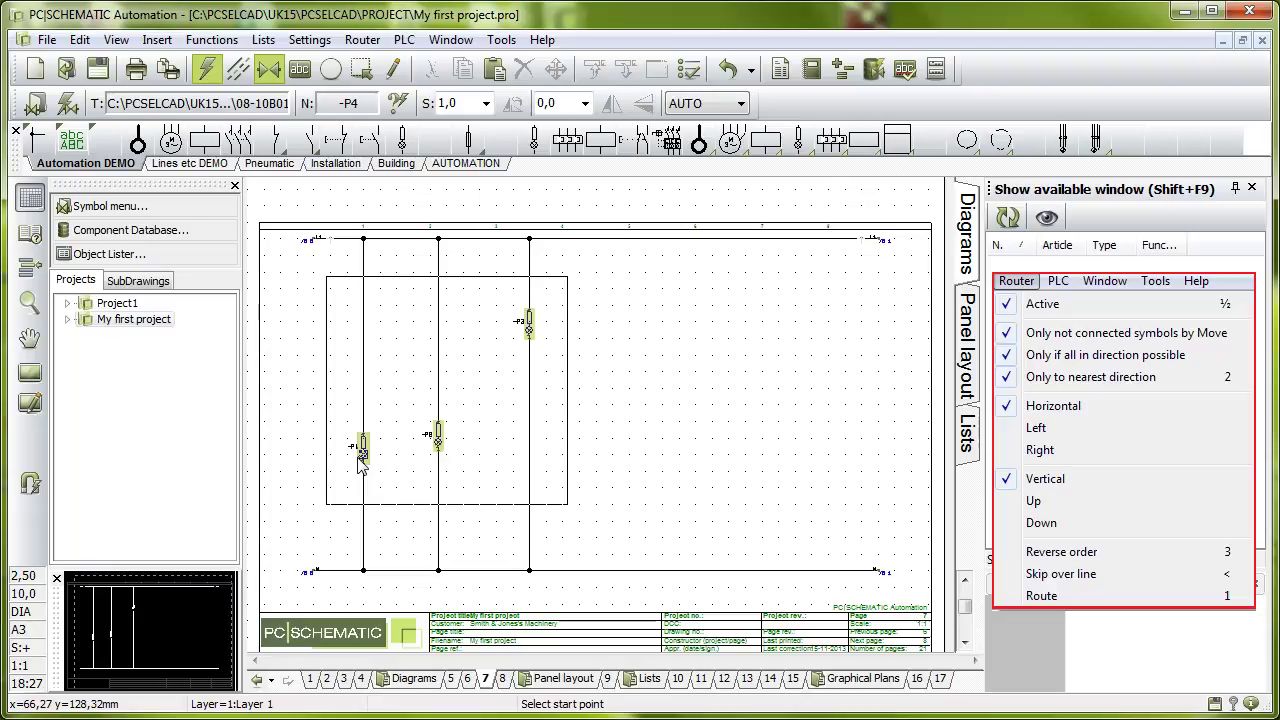
click(366, 455)
text(40)
key(Return)
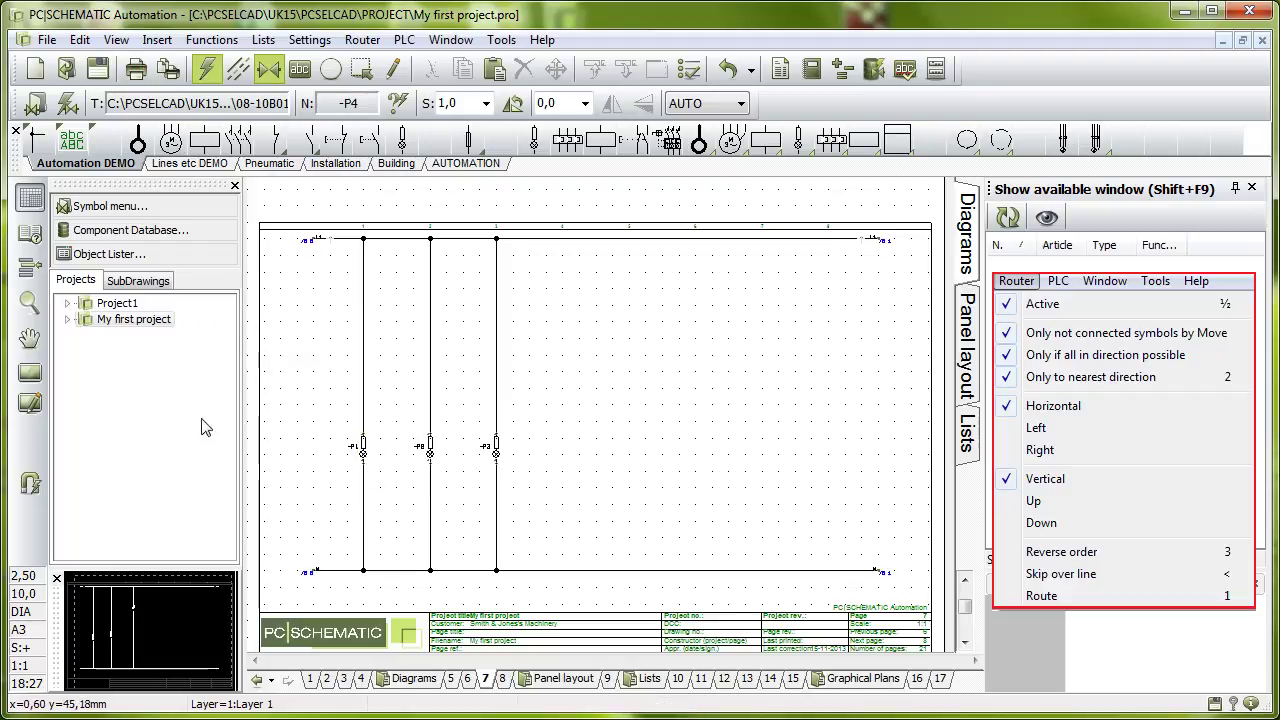
Insert lamps -P4, -P5 and -P6 at different heights, accepting each one's component data
click(402, 140)
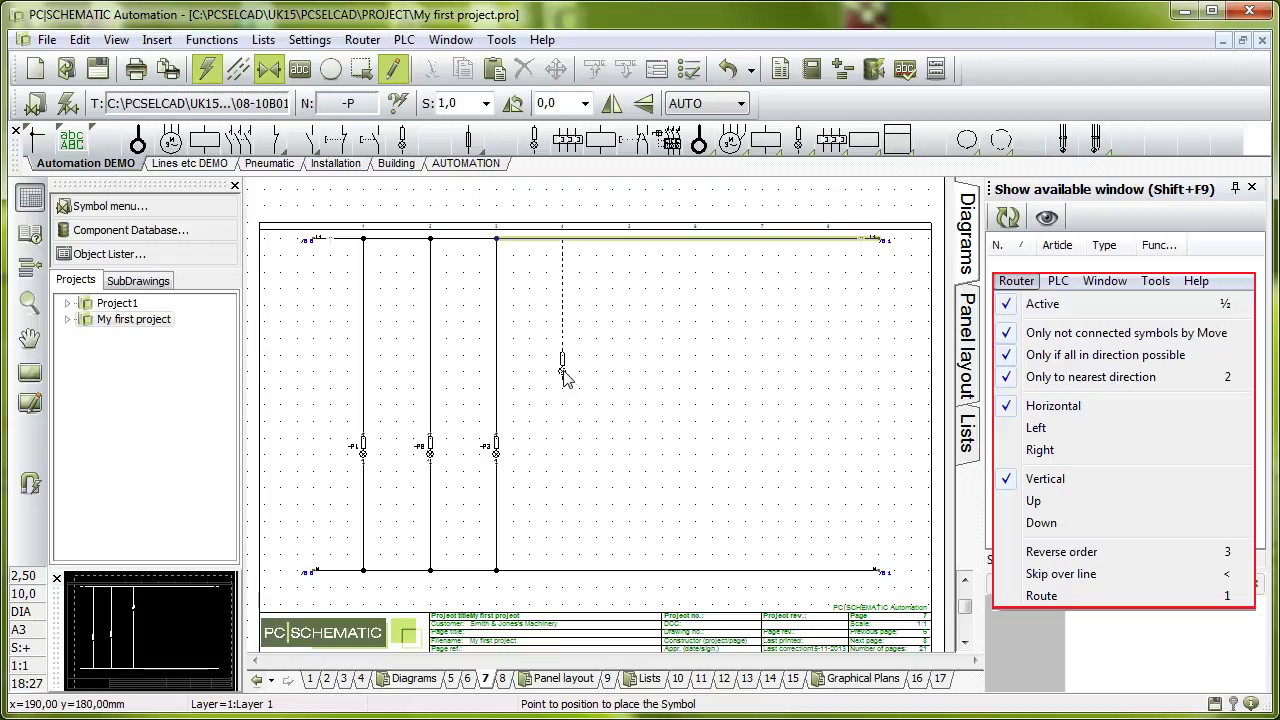
click(563, 376)
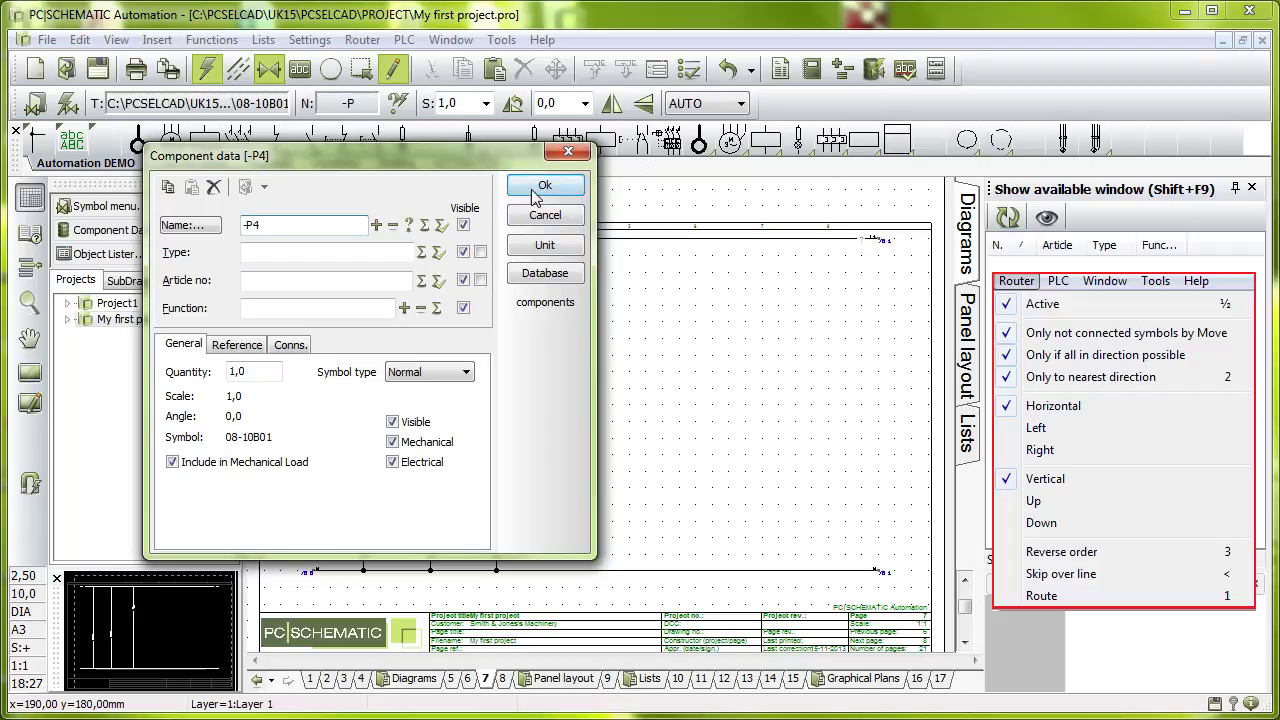
click(545, 185)
click(635, 444)
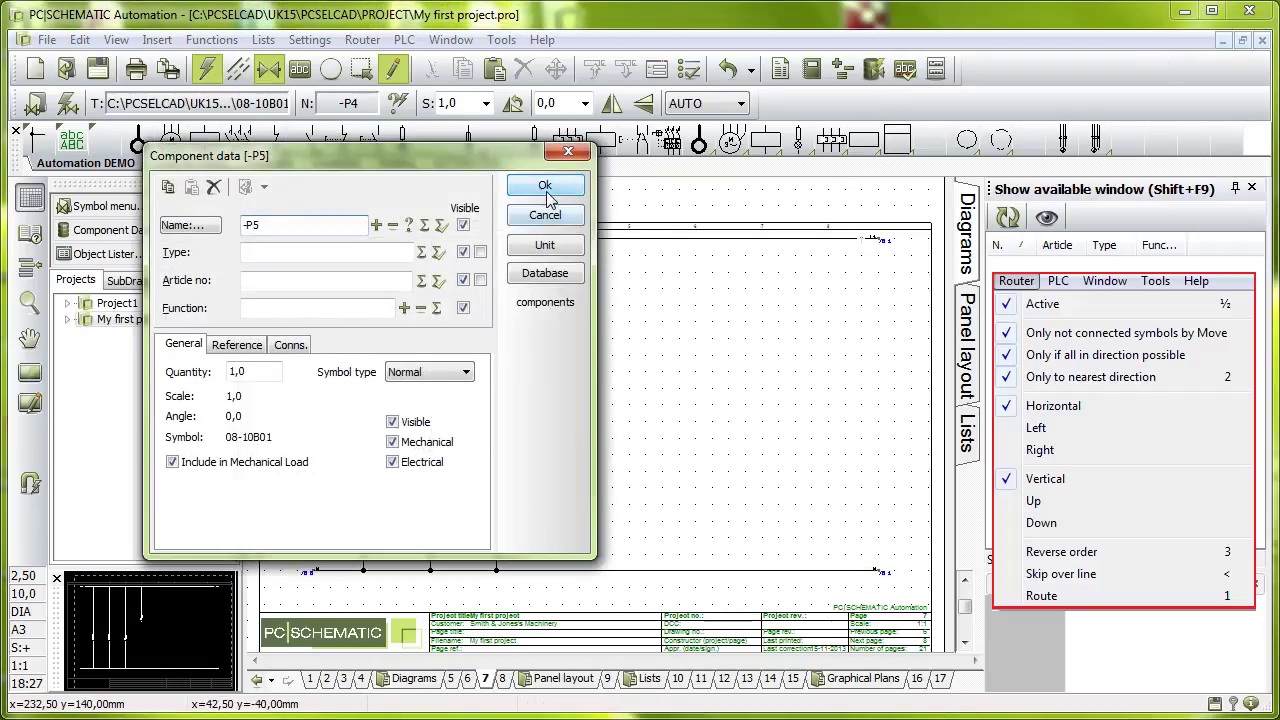
click(545, 187)
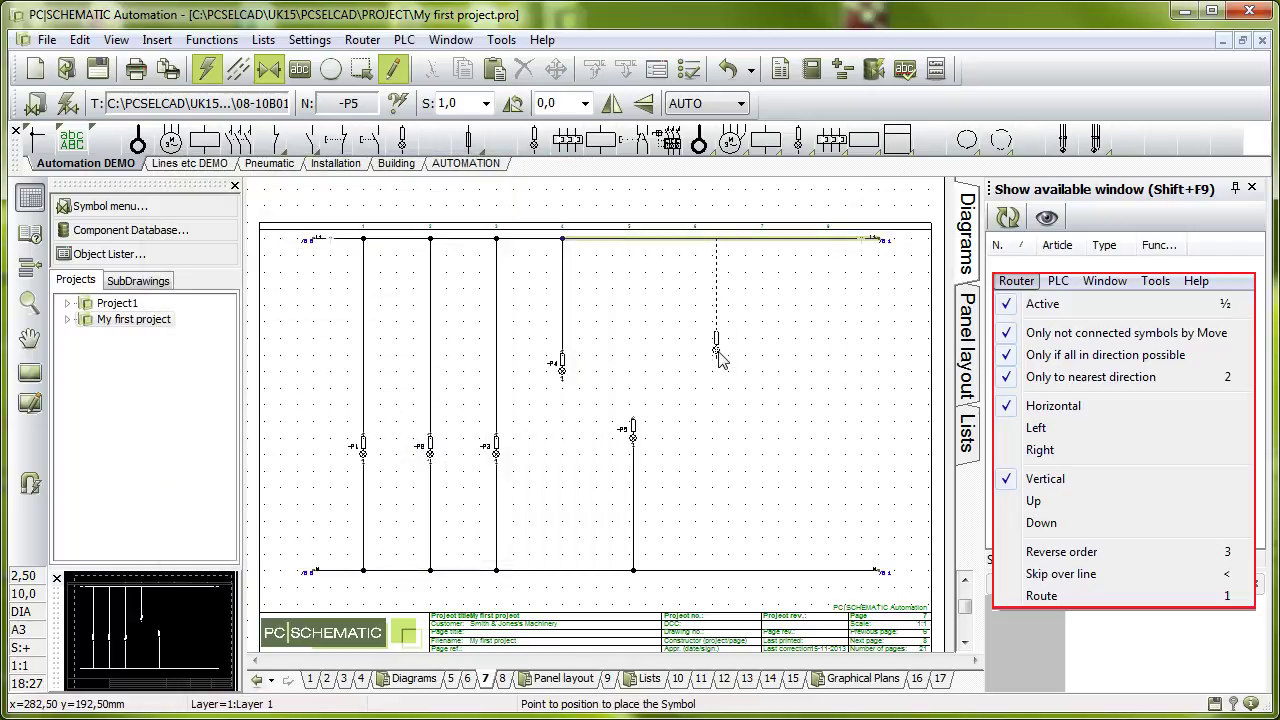
click(701, 359)
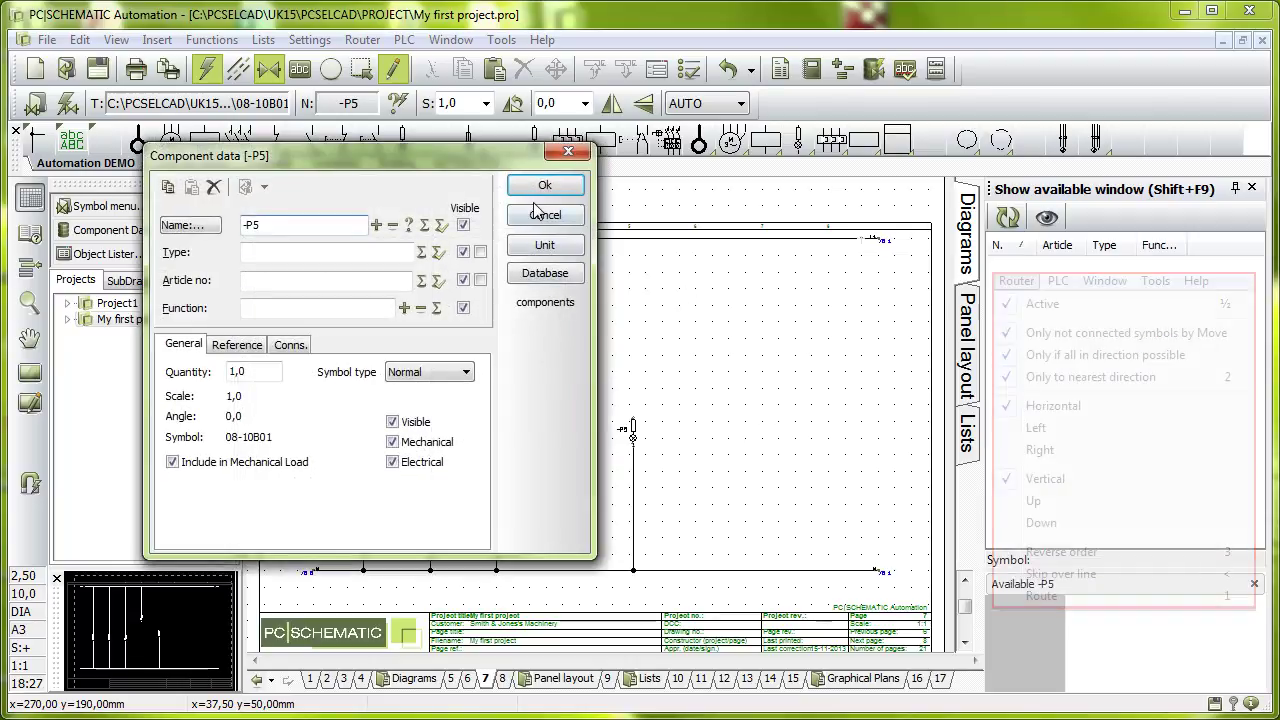
click(541, 188)
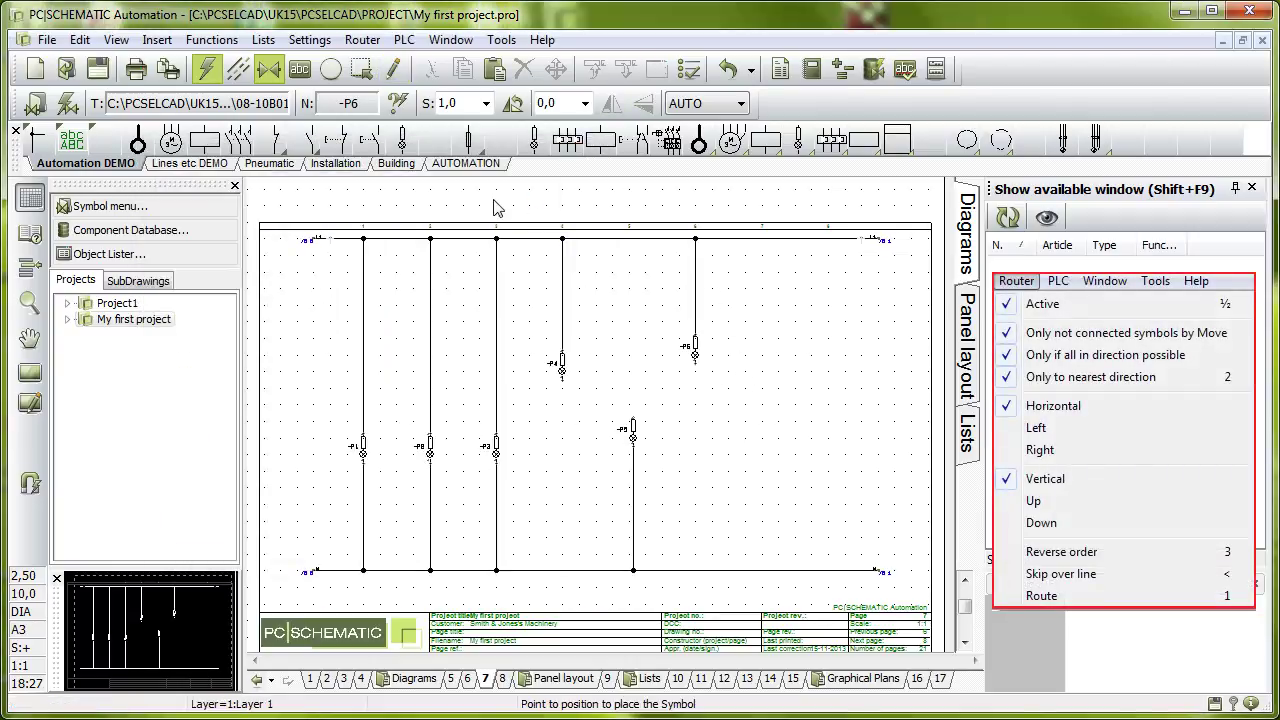
click(362, 40)
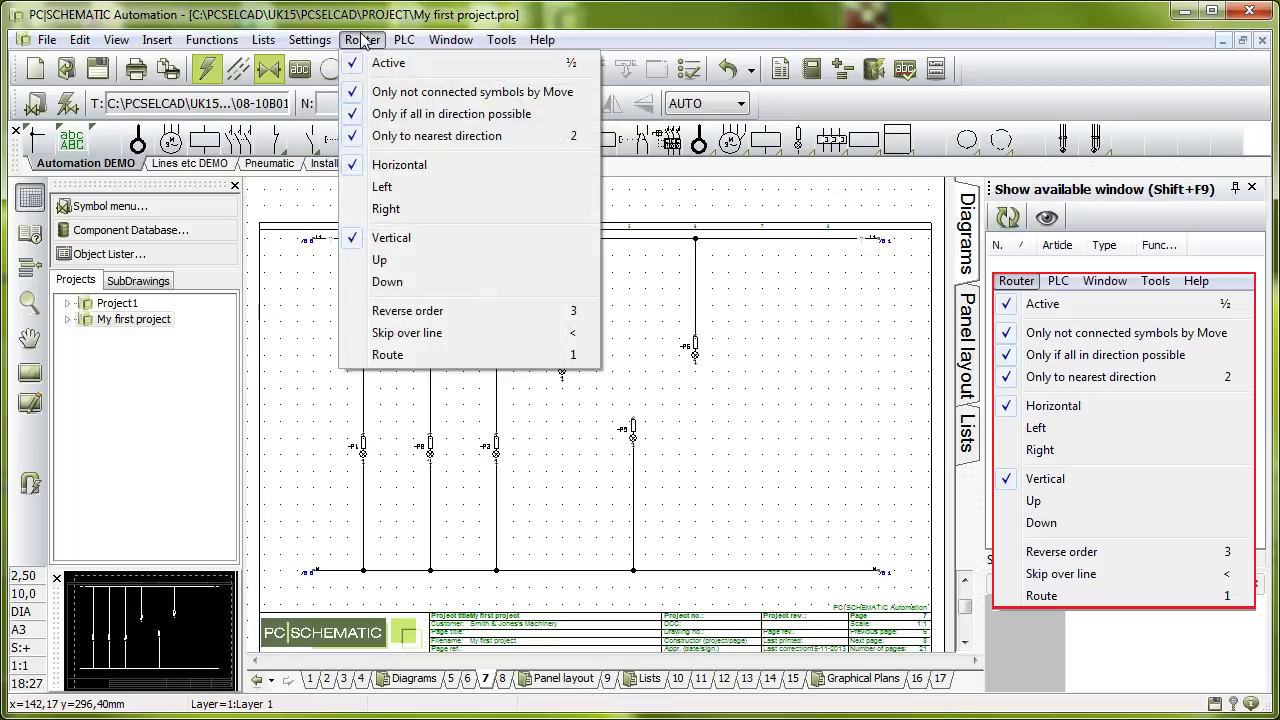
Switch to line-drawing commands and review the router's Angled/Horizontal/Vertical line options
click(379, 138)
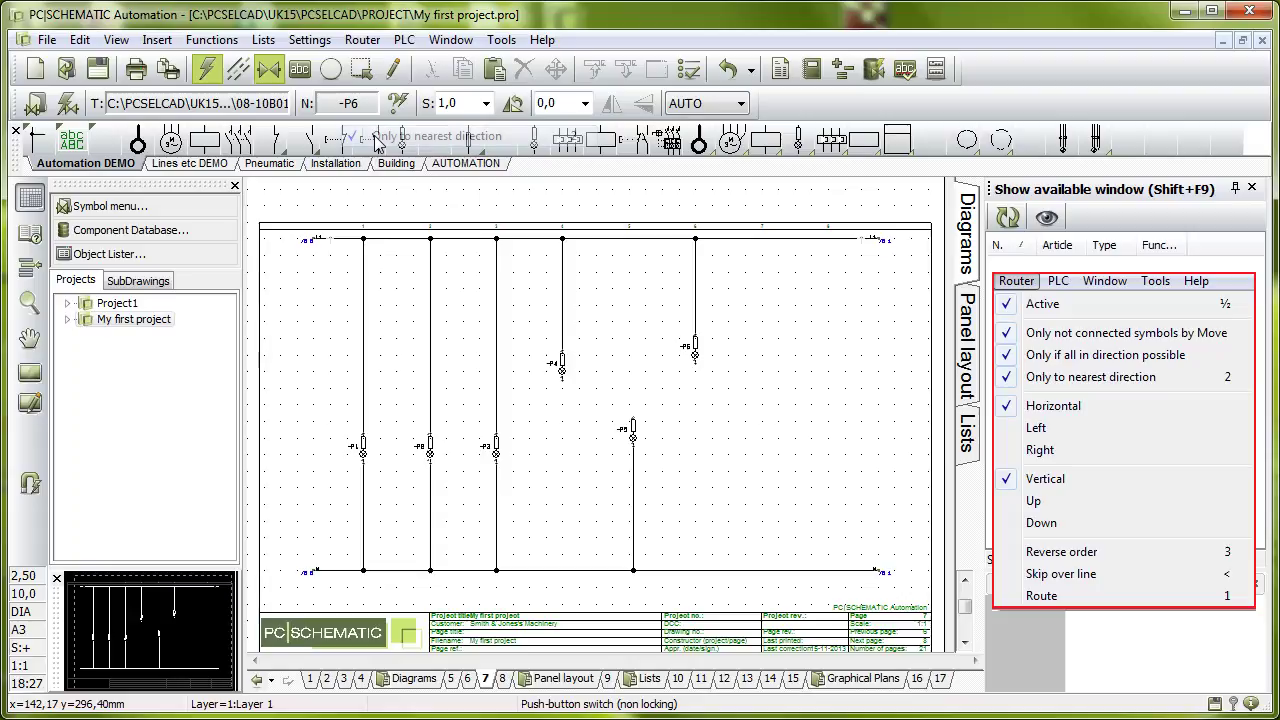
click(241, 68)
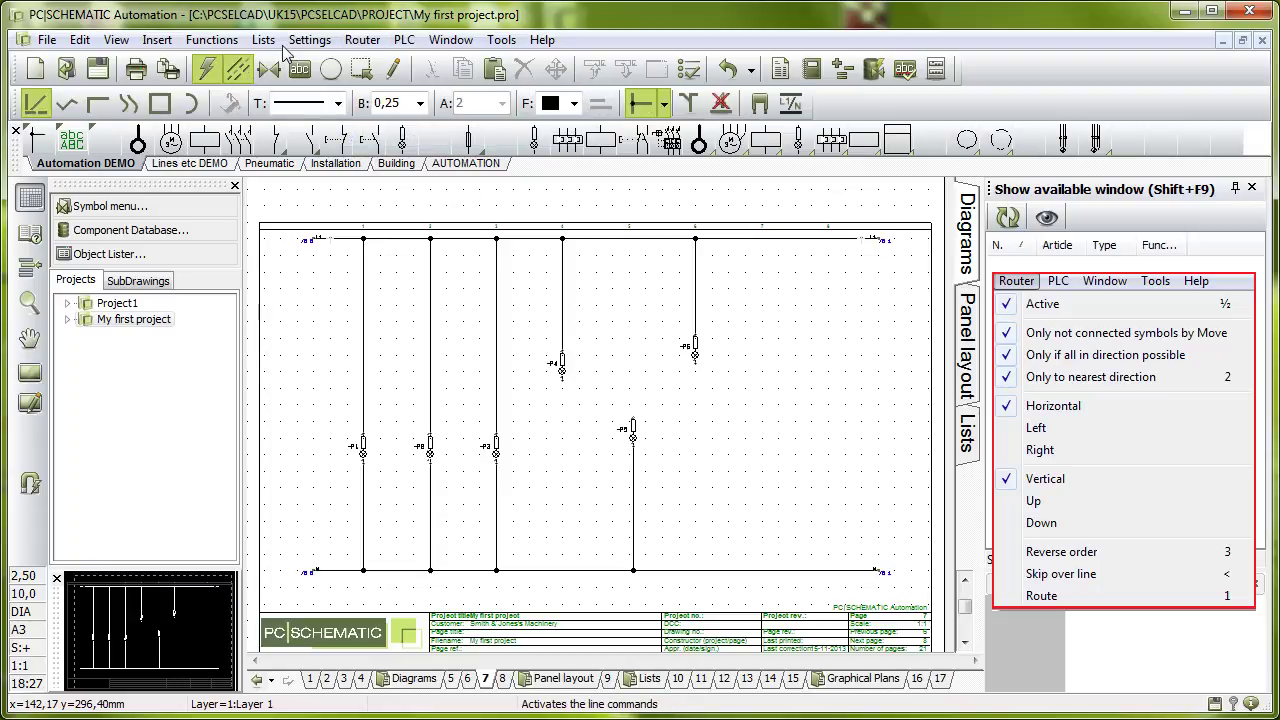
click(356, 40)
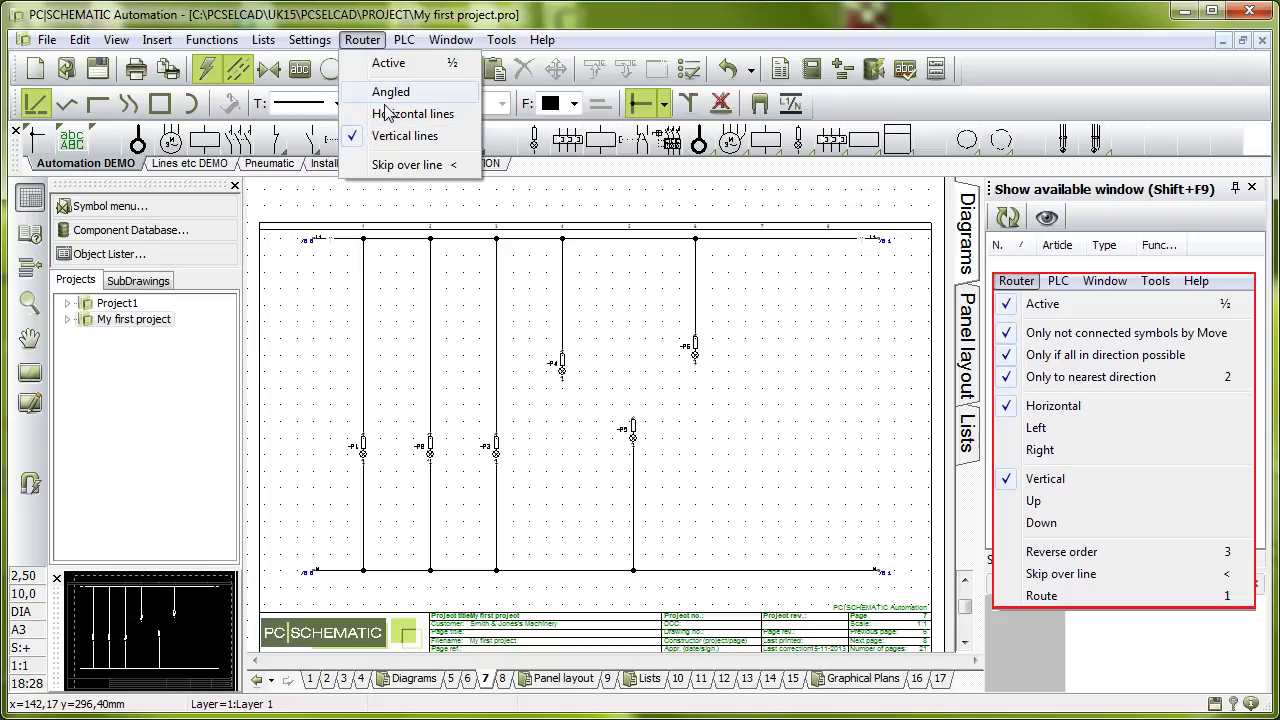
click(366, 42)
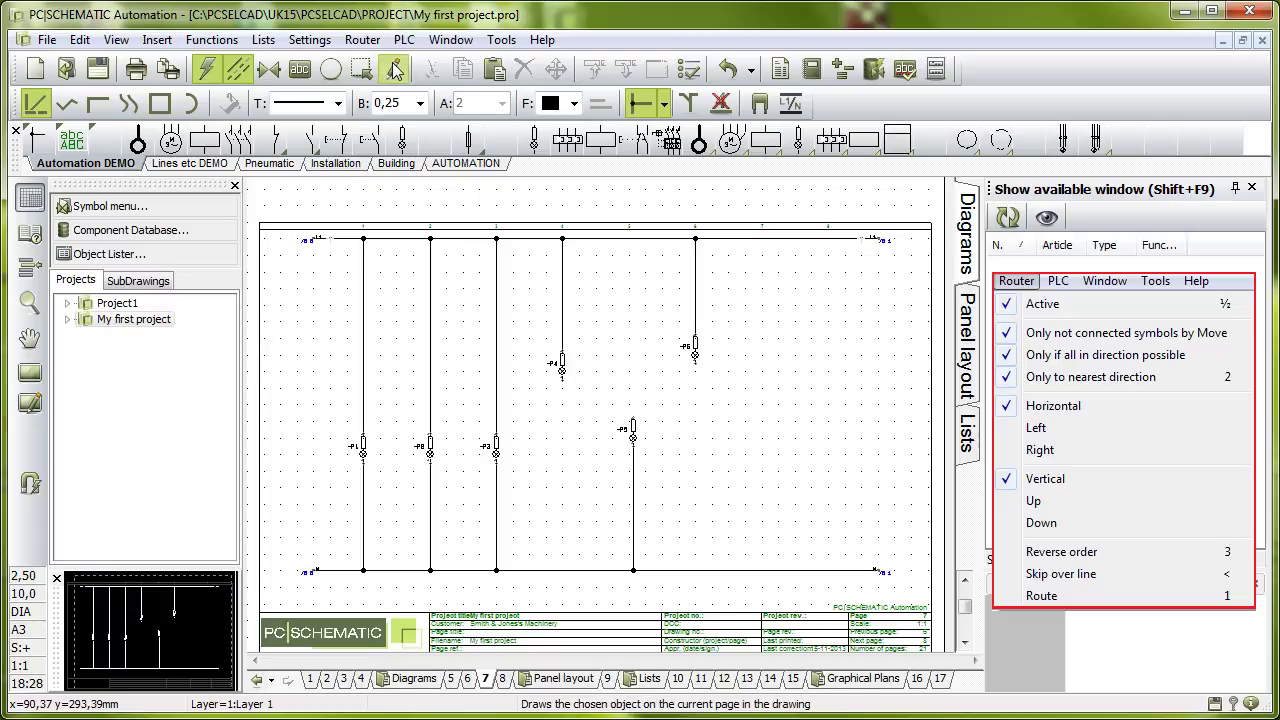
With the angled lines tool, route a wire from the -P4 branch across to -P5
click(396, 68)
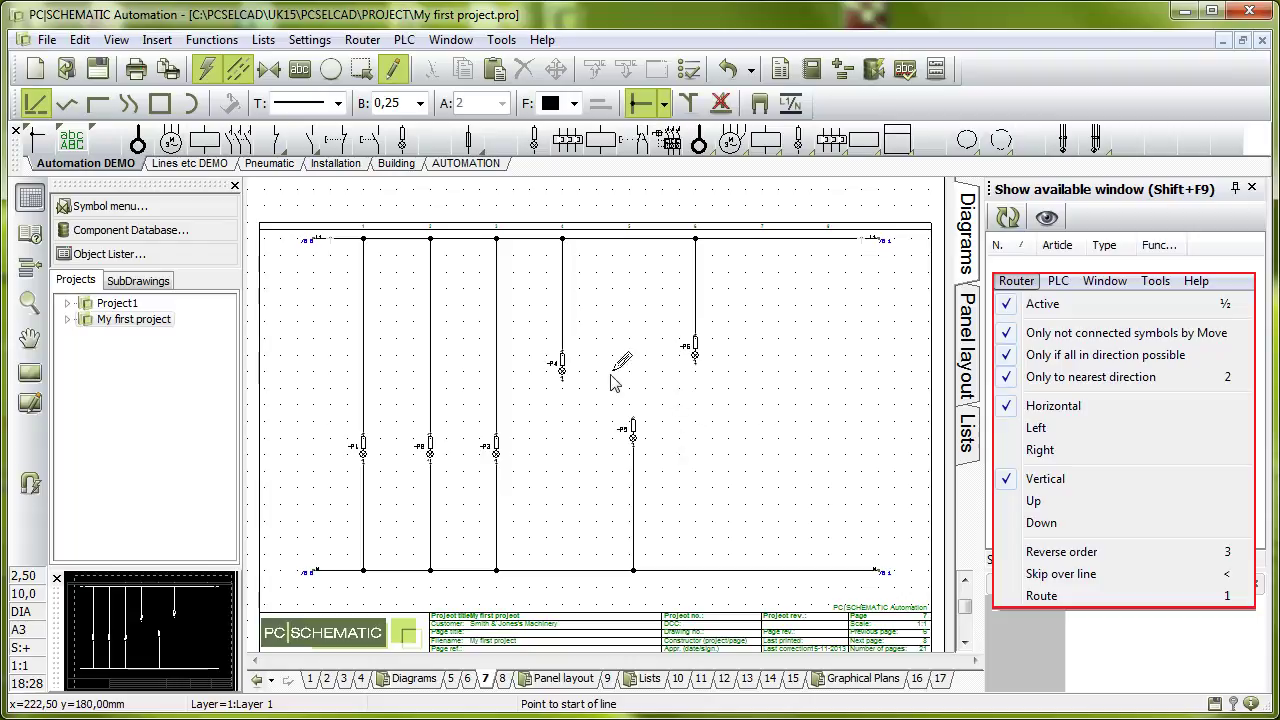
click(96, 106)
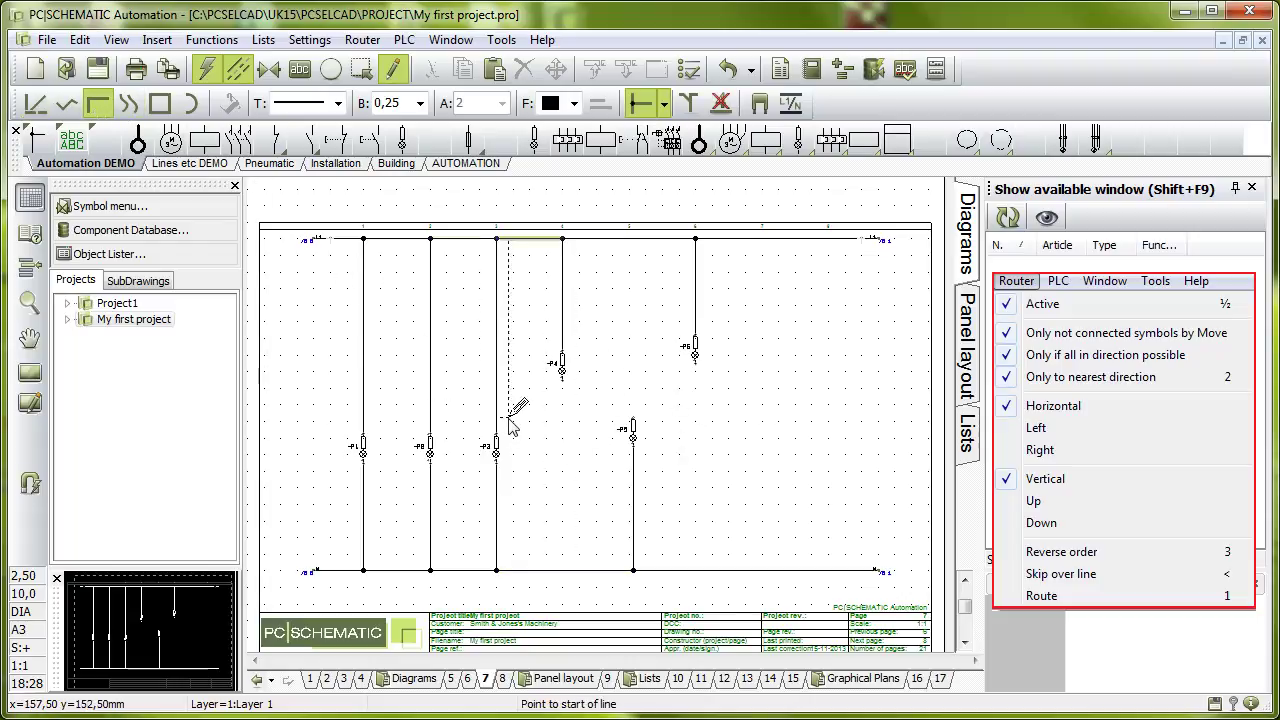
click(565, 510)
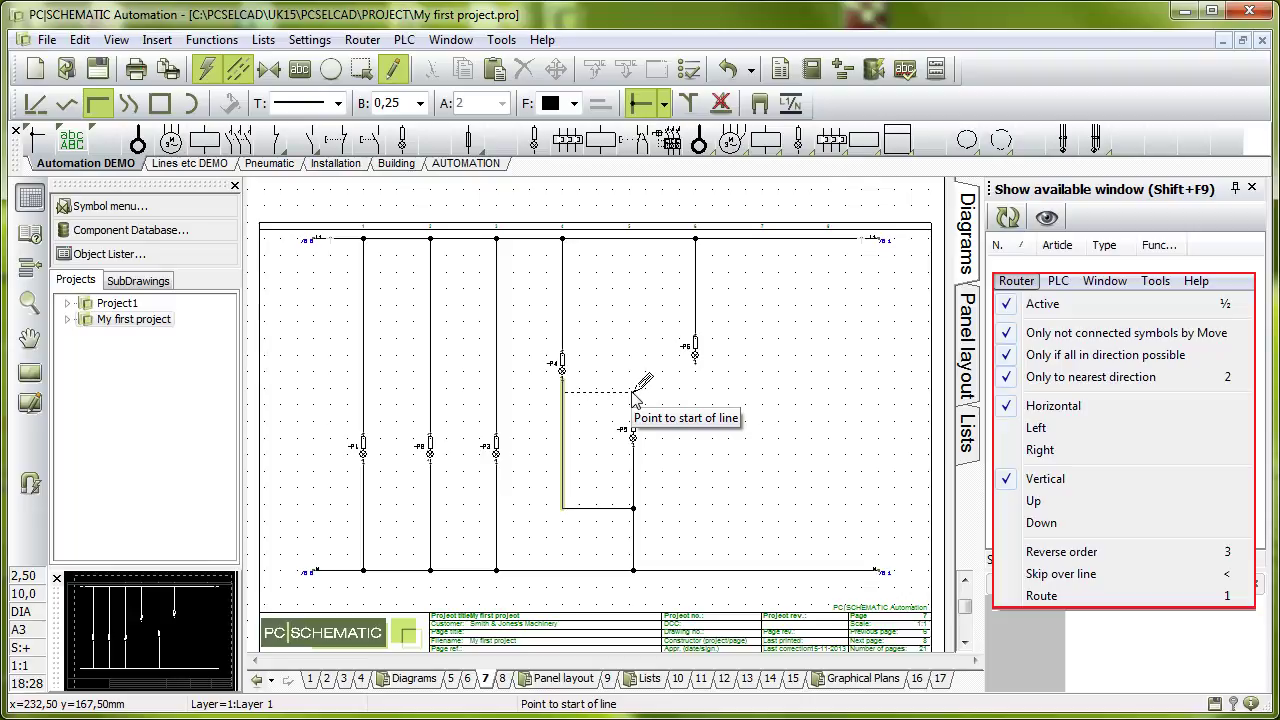
Cycle the router to the -P2 branch and connect it across to -P5
key(less)
key(less)
key(less)
key(less)
key(less)
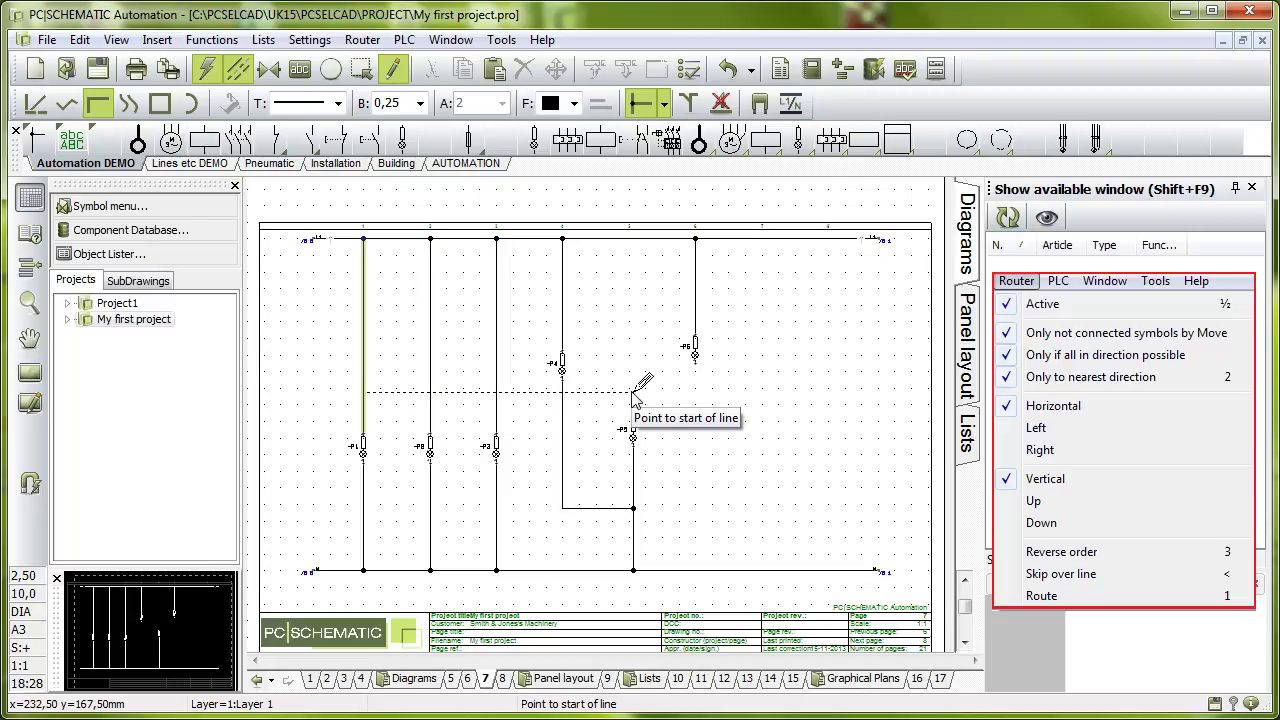
key(less)
key(1)
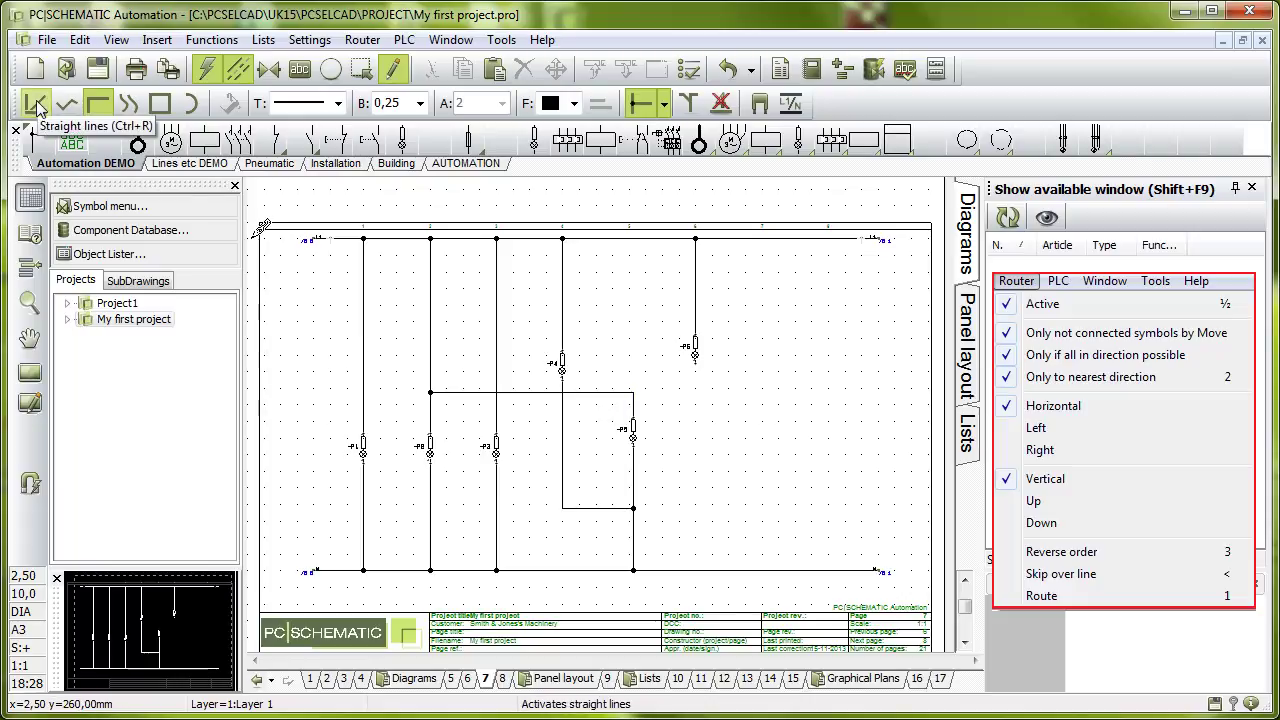
Review the Router menu options, then drag lamp -P2 leftward with its wiring following
click(366, 46)
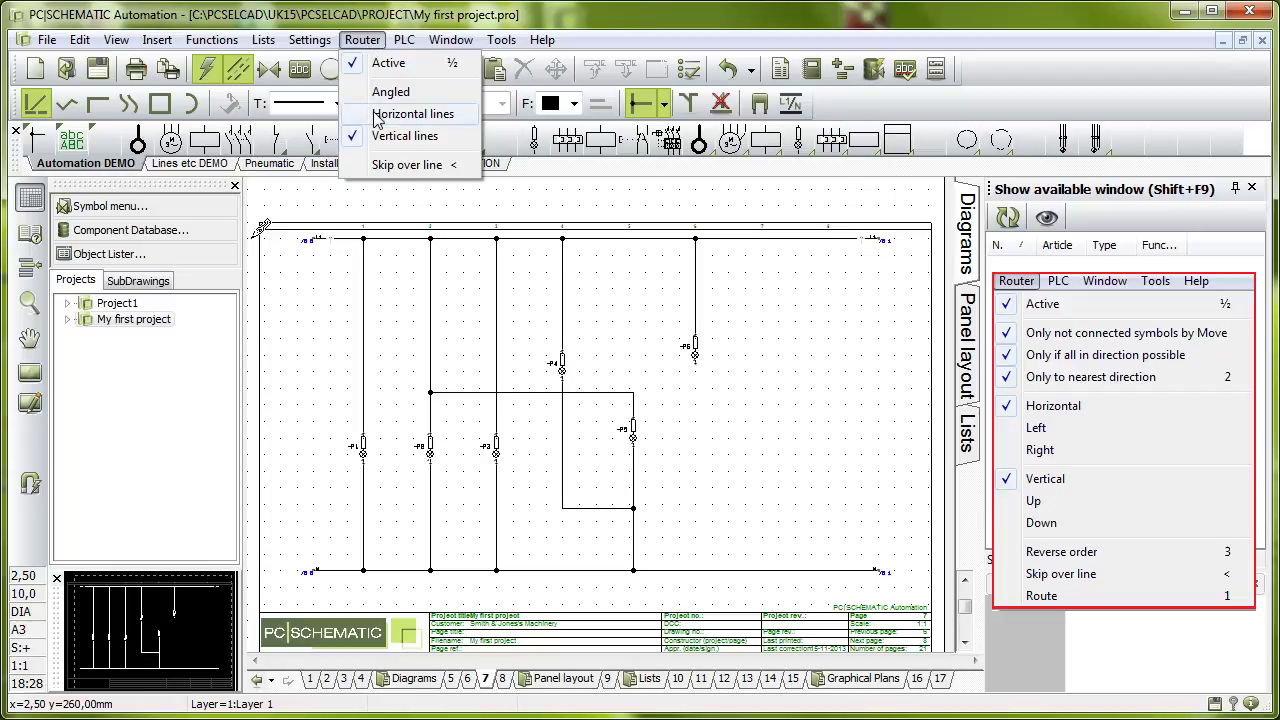
click(378, 46)
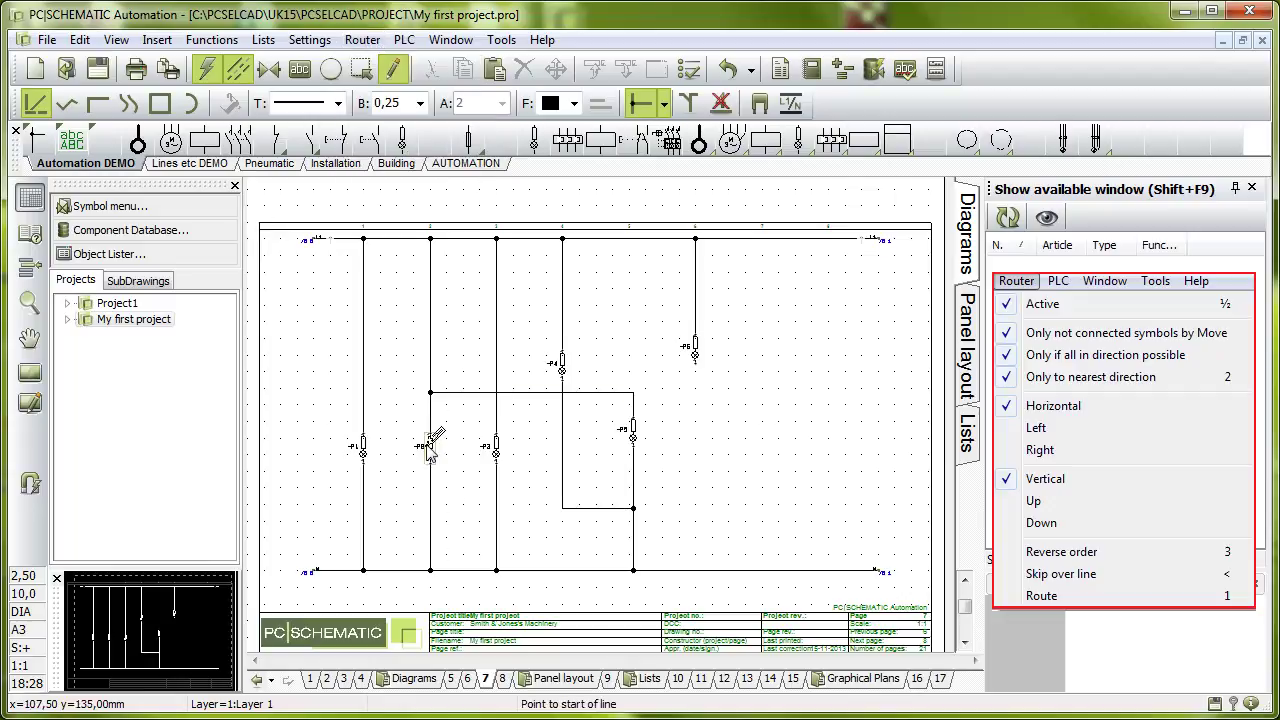
drag(430, 446, 412, 468)
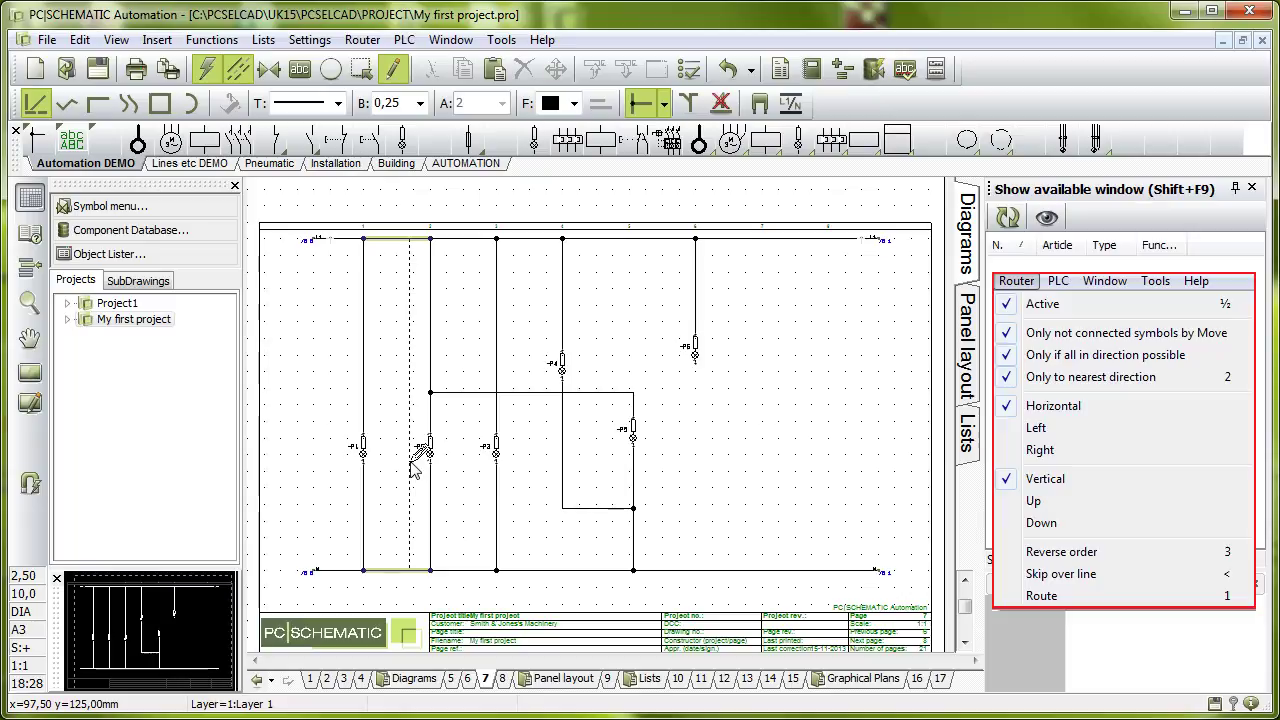